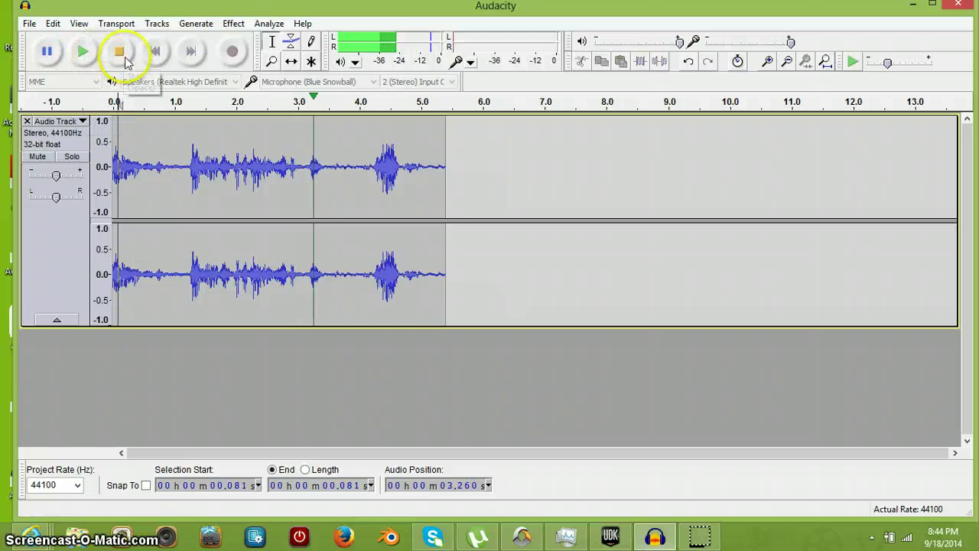
Step: Stop the current playback, create a new project and record a voice clip about 6.6 seconds long
left_click(119, 51)
left_click(31, 24)
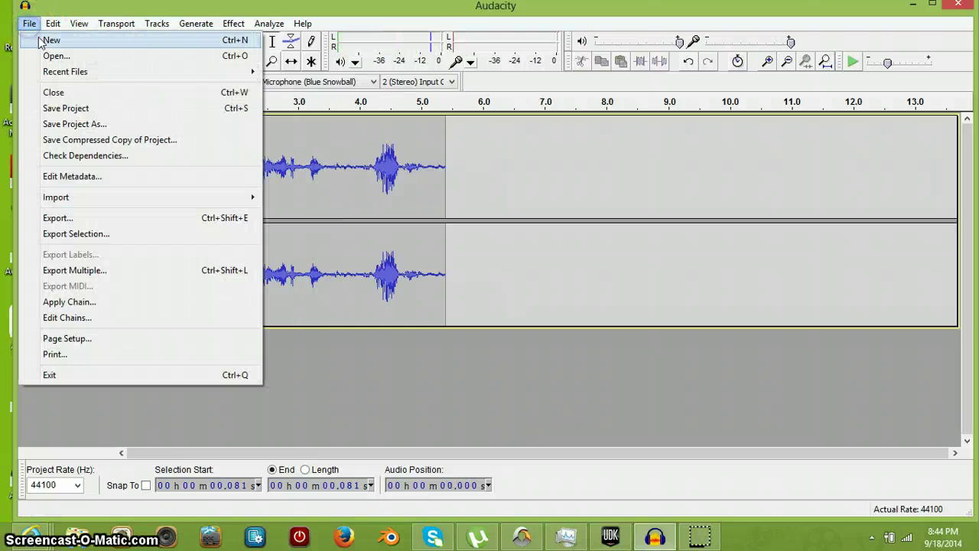
left_click(43, 43)
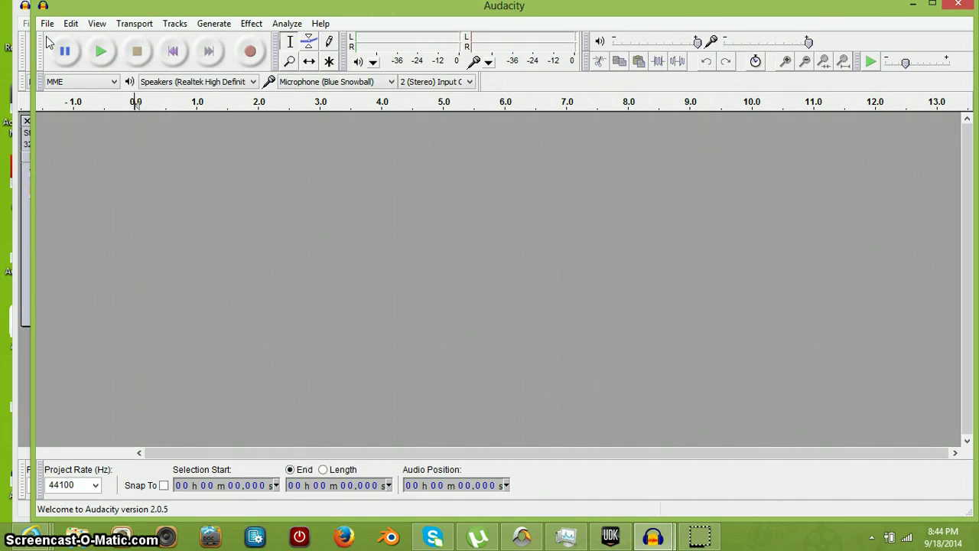
left_click(251, 55)
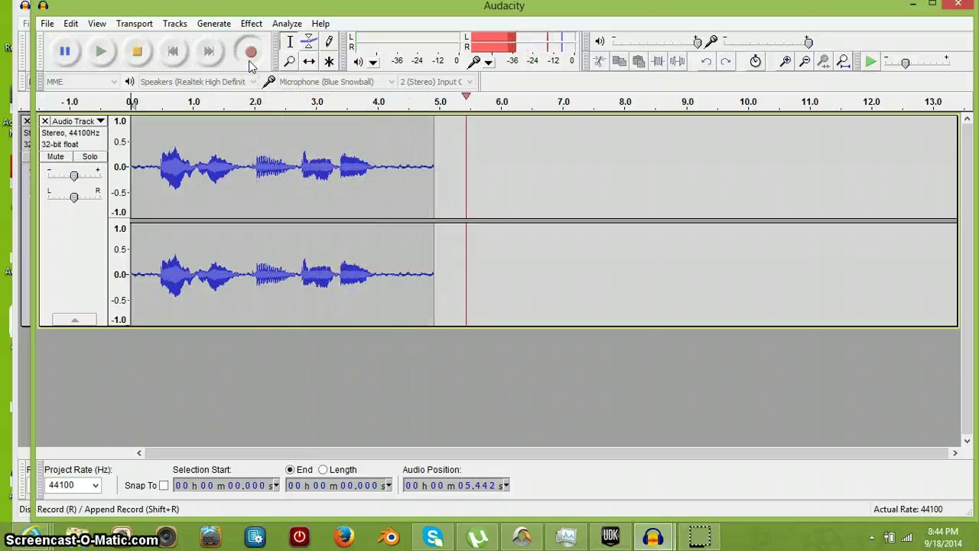
left_click(138, 52)
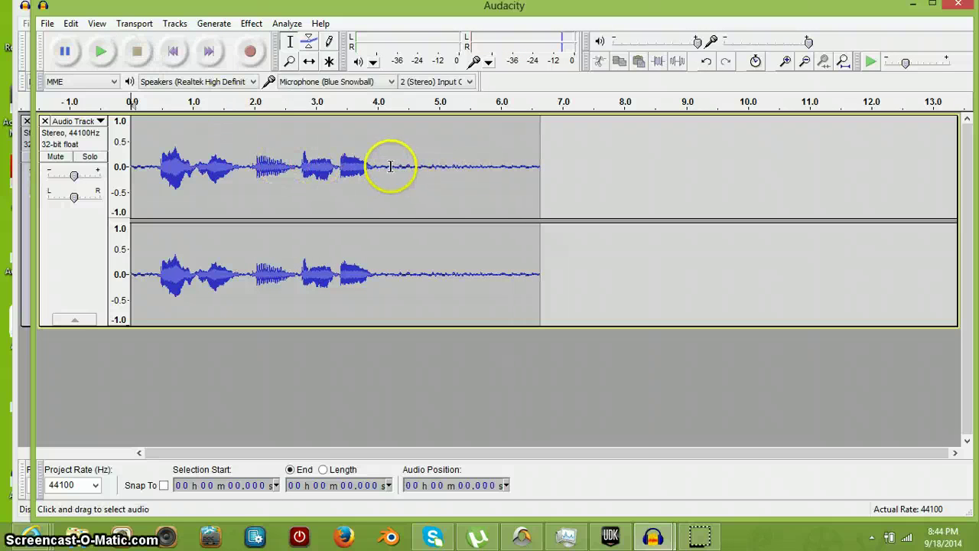
Step: Play the new recording back from about 4.9 s, and again from about 0.37 s, to hear the noise and voice
left_click(434, 165)
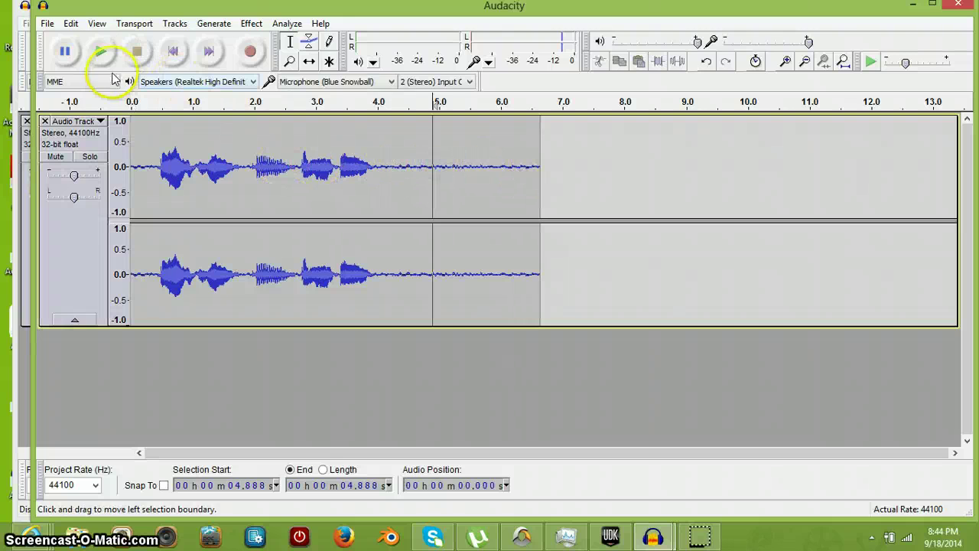
left_click(99, 52)
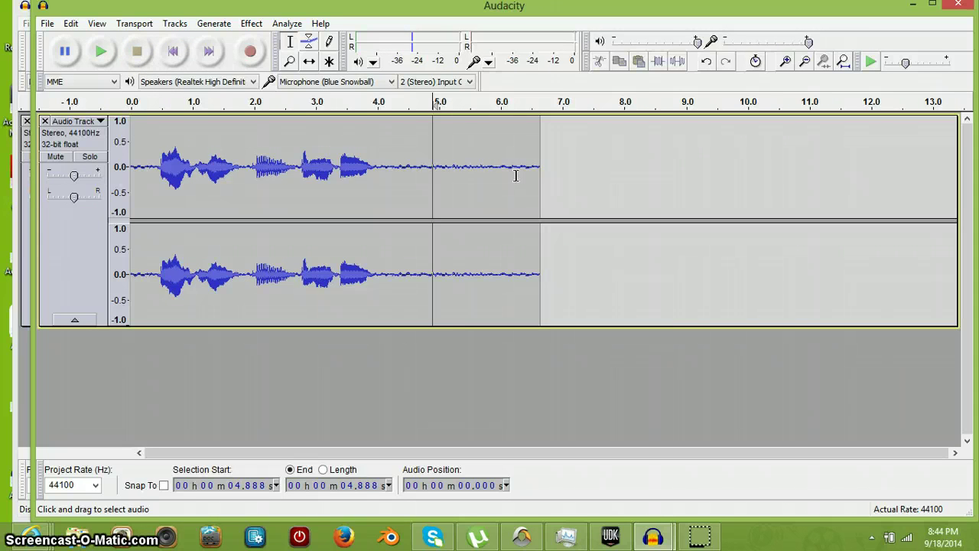
left_click(106, 52)
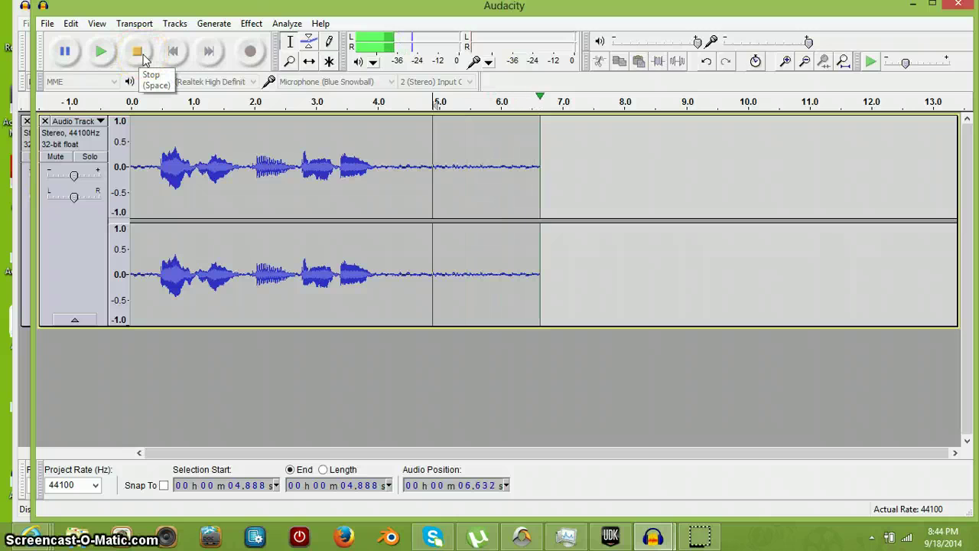
left_click(155, 127)
left_click(99, 50)
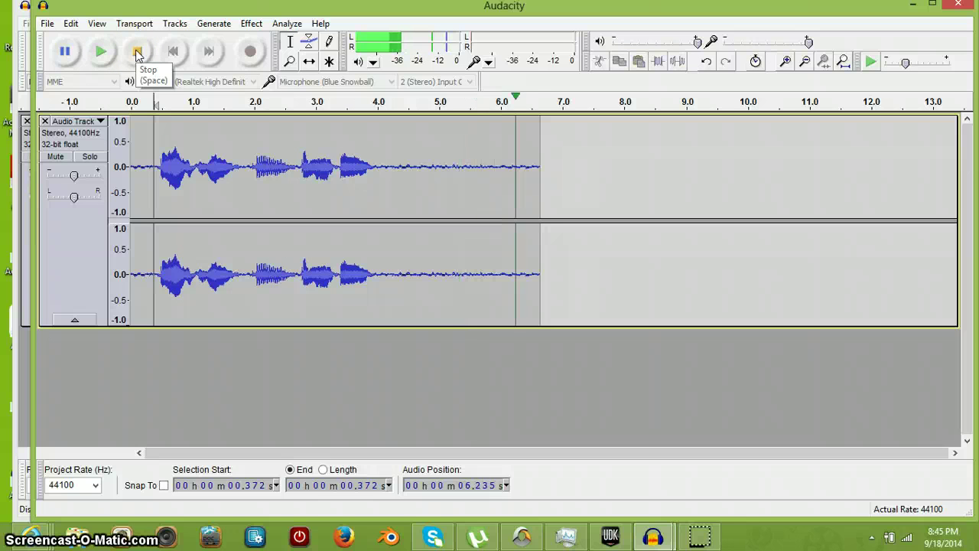
Step: Compress the whole recording with a threshold of -13 dB, previewing the result before applying it
left_click(251, 24)
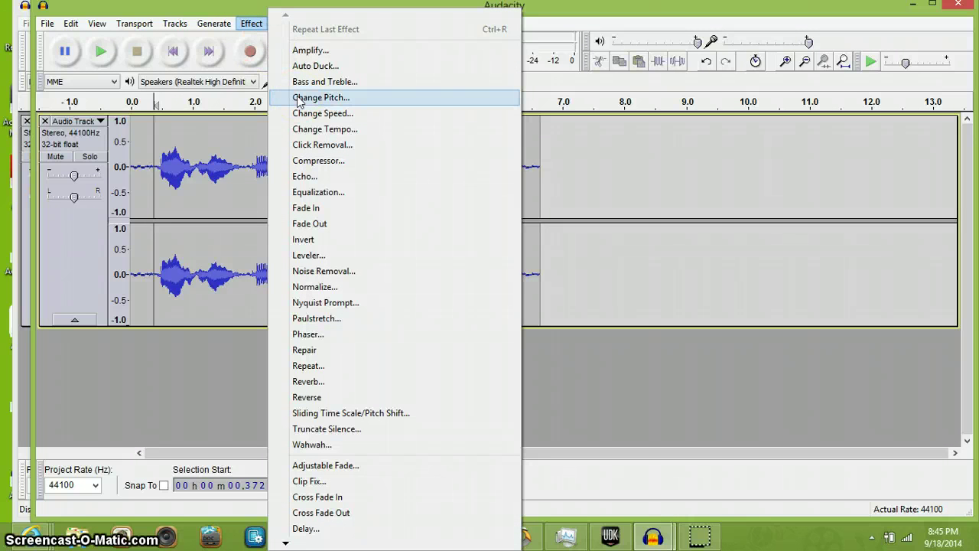
left_click(335, 160)
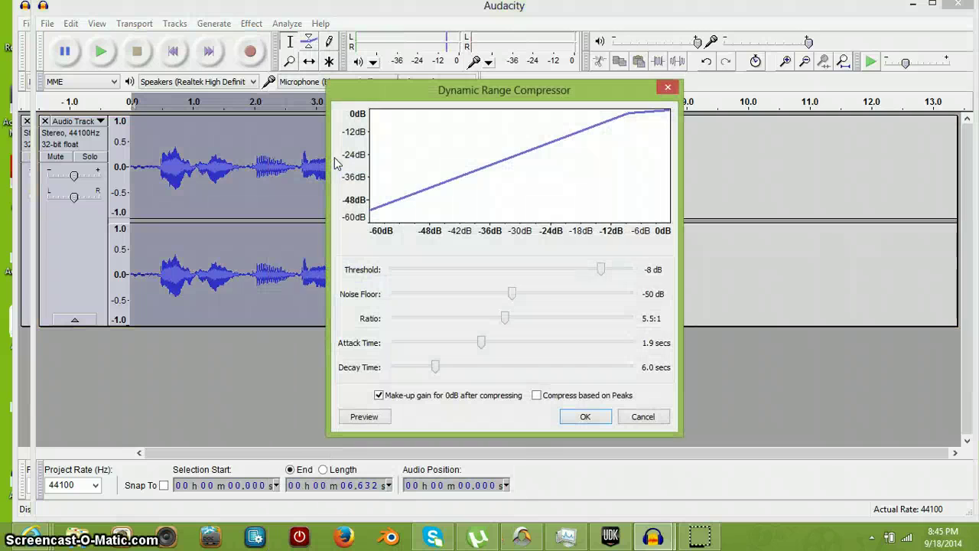
left_click(525, 269)
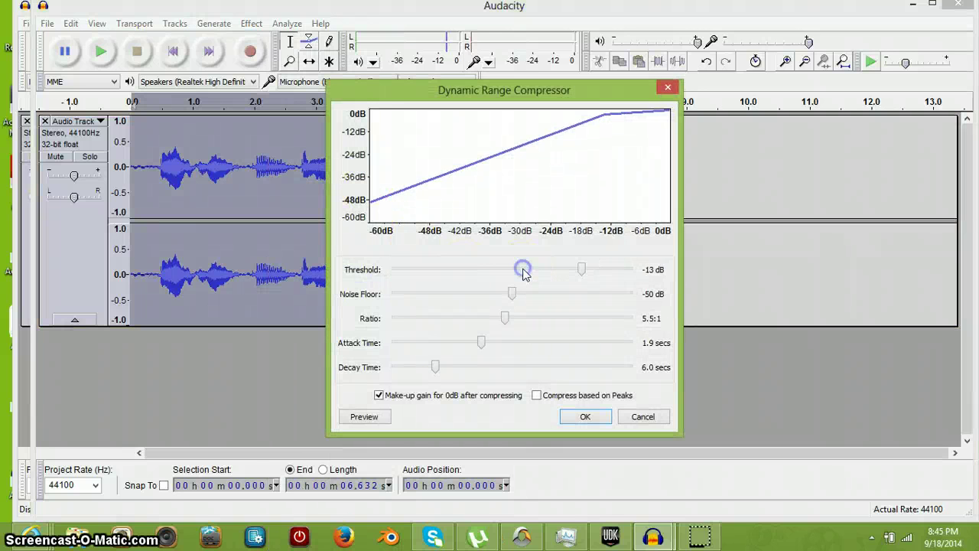
left_click(387, 416)
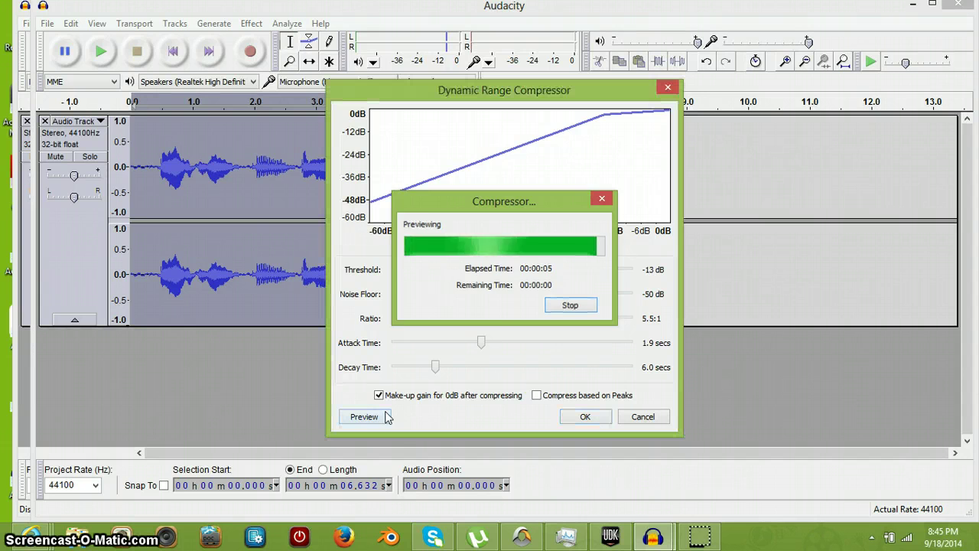
left_click(589, 416)
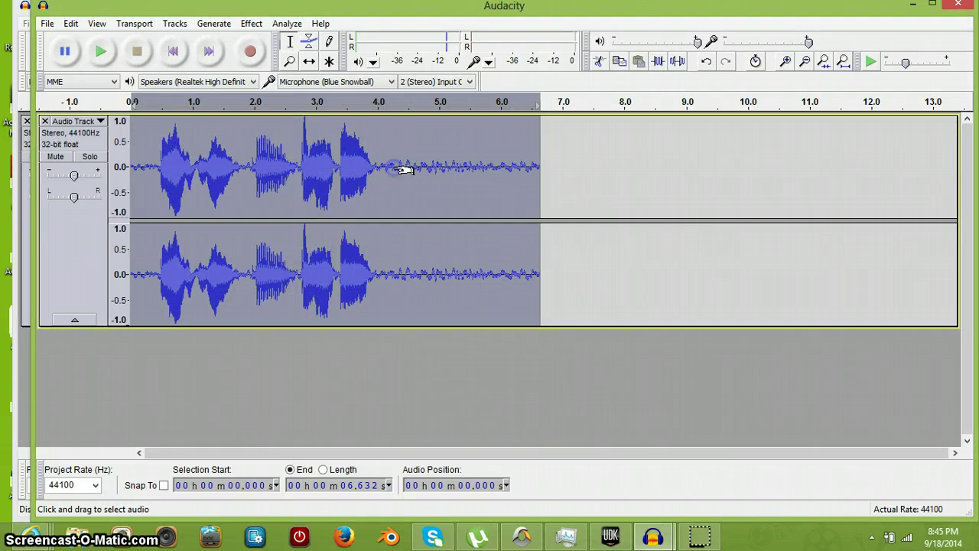
Step: Capture a noise profile from the speech-free section between about 4.06 s and 4.96 s
left_click(394, 166)
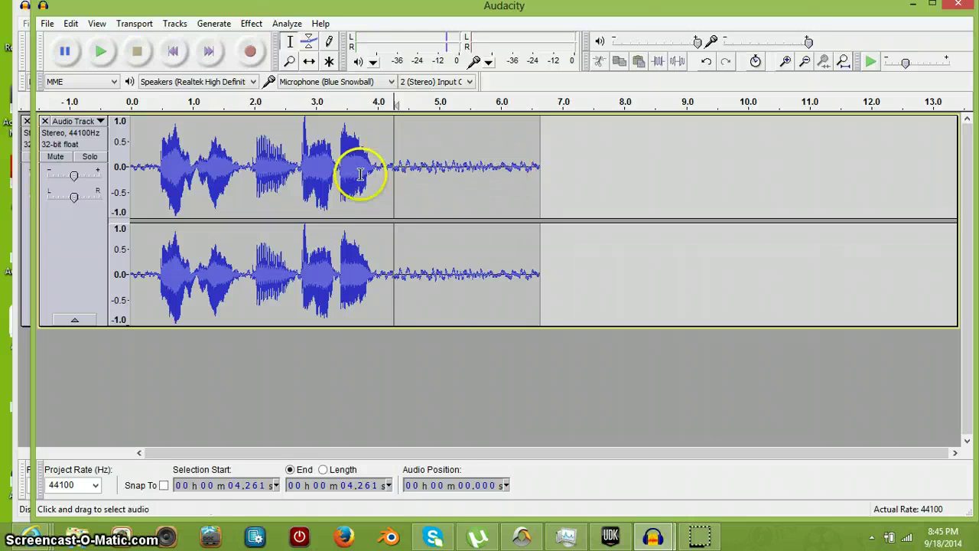
left_click(382, 169)
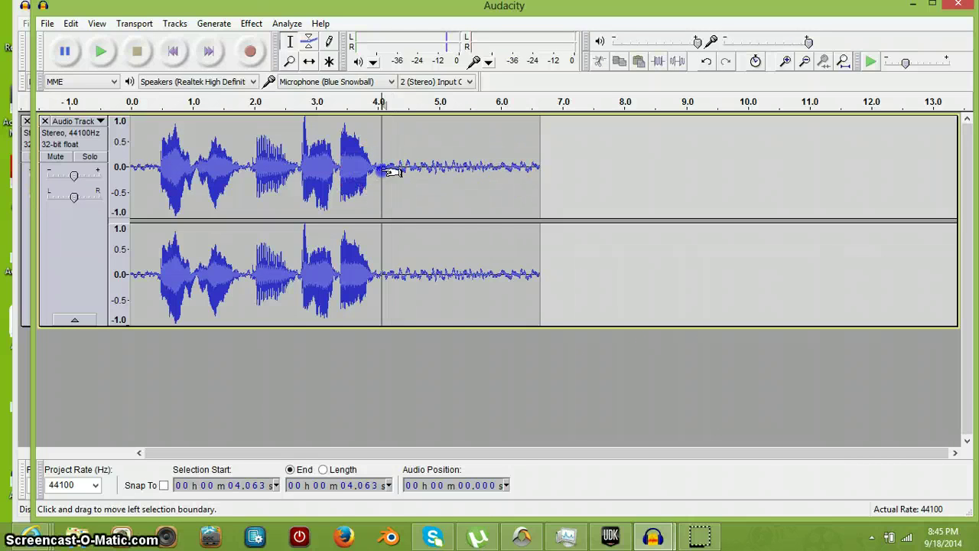
left_click_drag(392, 171, 436, 182)
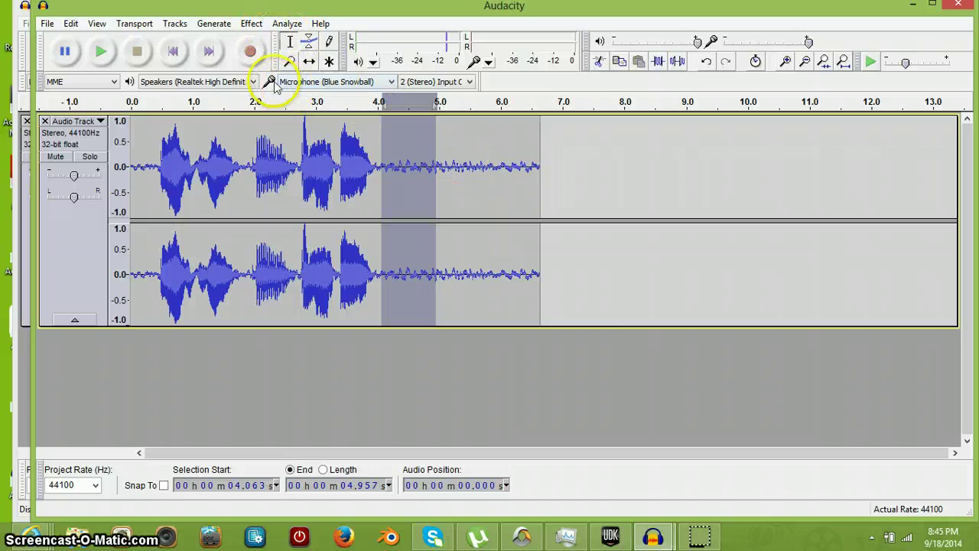
left_click(252, 23)
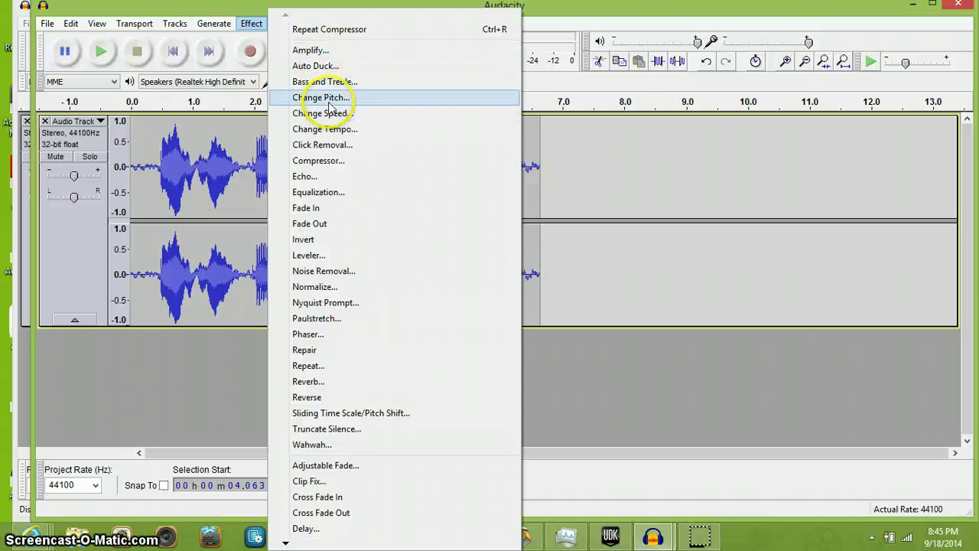
left_click(341, 273)
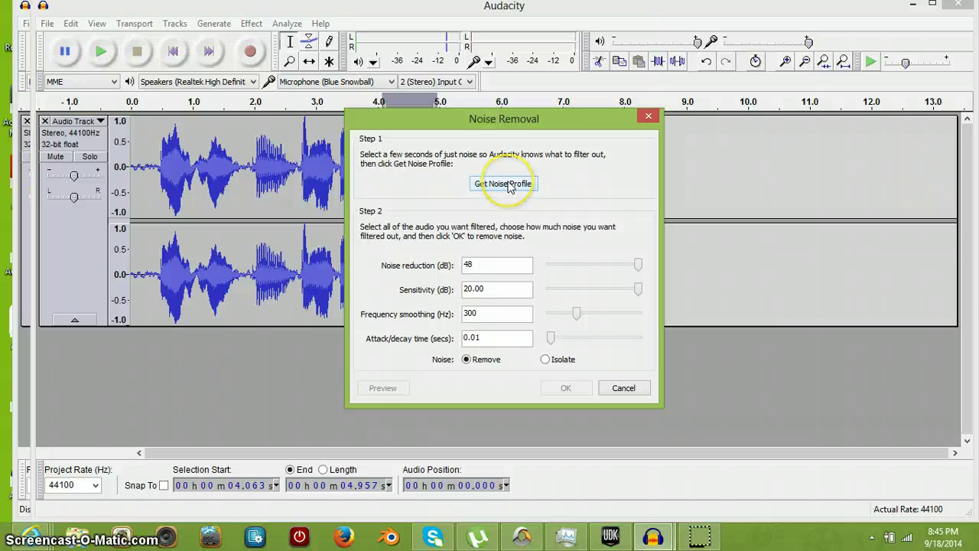
left_click(508, 184)
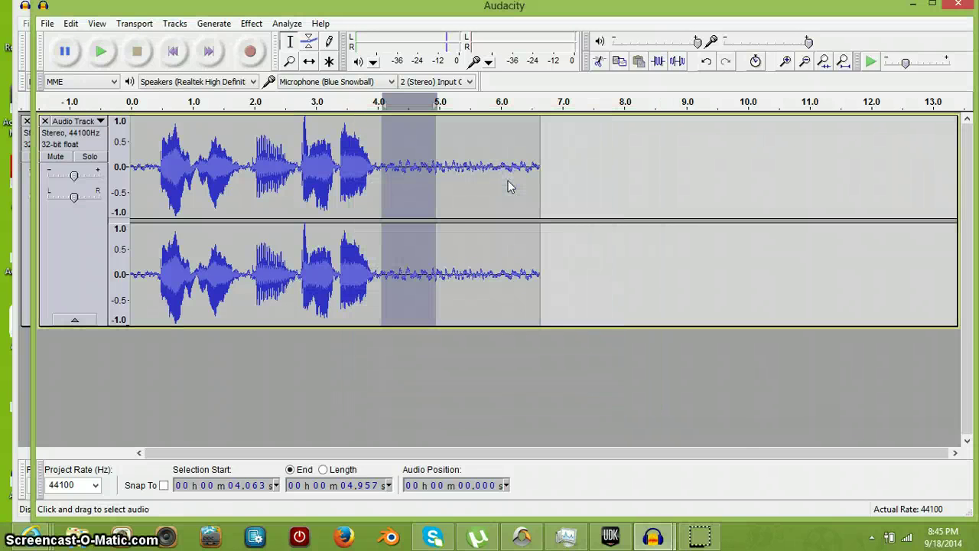
Step: Apply Noise Removal to the entire track using the captured profile and play the result
left_click(357, 131)
key("ctrl+a")
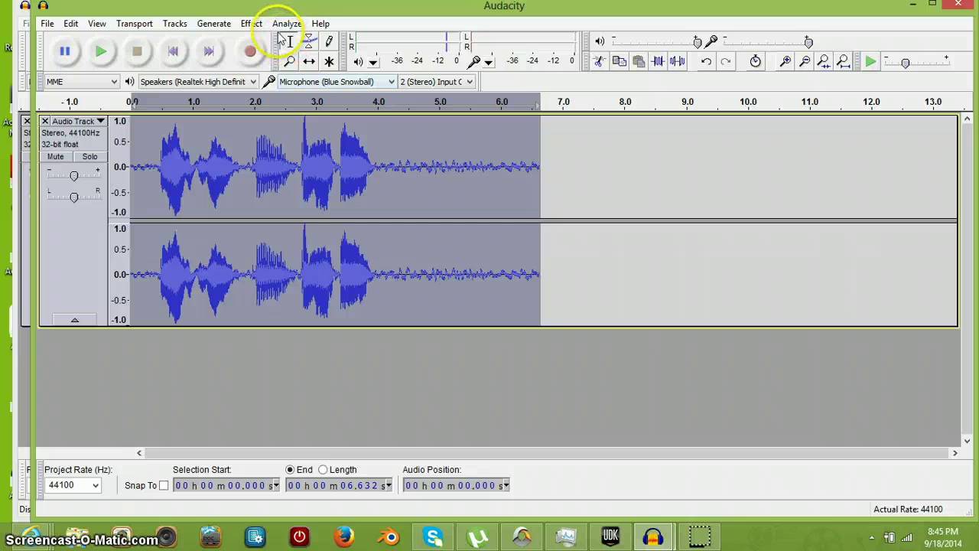
left_click(253, 24)
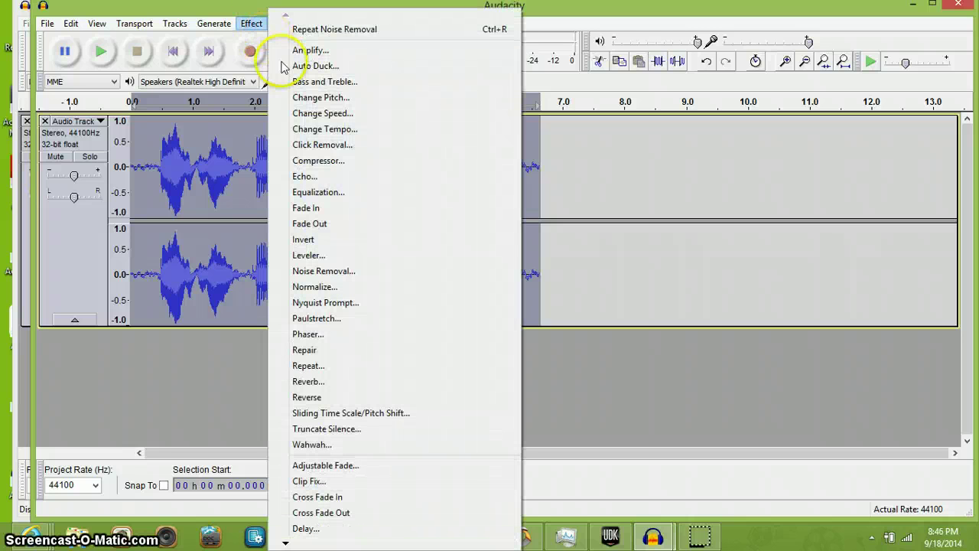
left_click(325, 33)
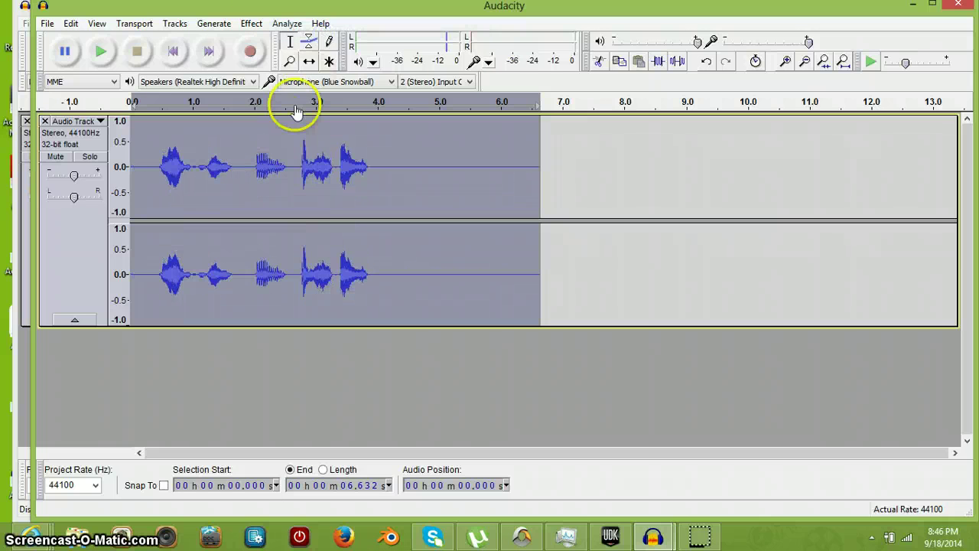
left_click(100, 51)
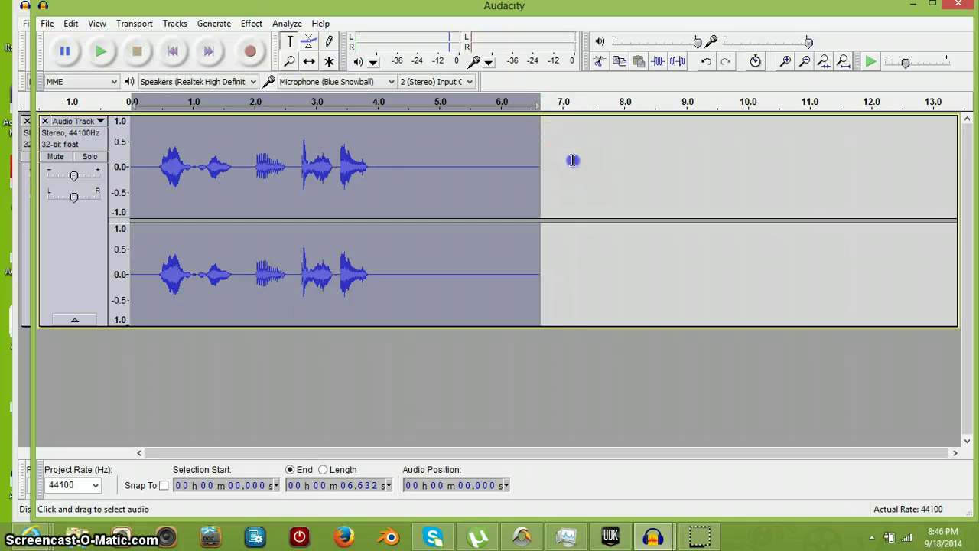
Step: Delete the silent tail of the track from about 4.1 s to the end
left_click(573, 161)
left_click_drag(573, 160, 388, 153)
key("Delete")
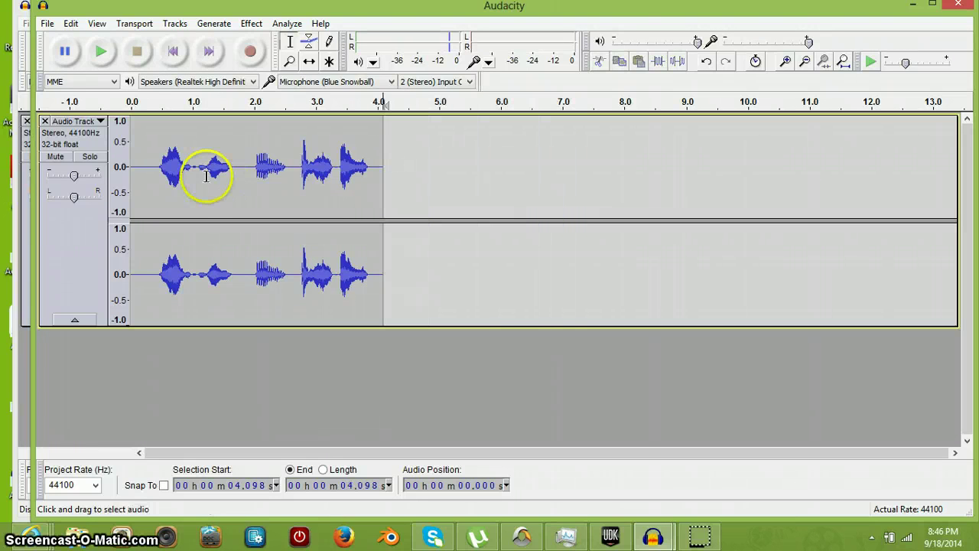
Step: Delete about the first 0.26 s of silence from the track and play back the trimmed recording
left_click(155, 163)
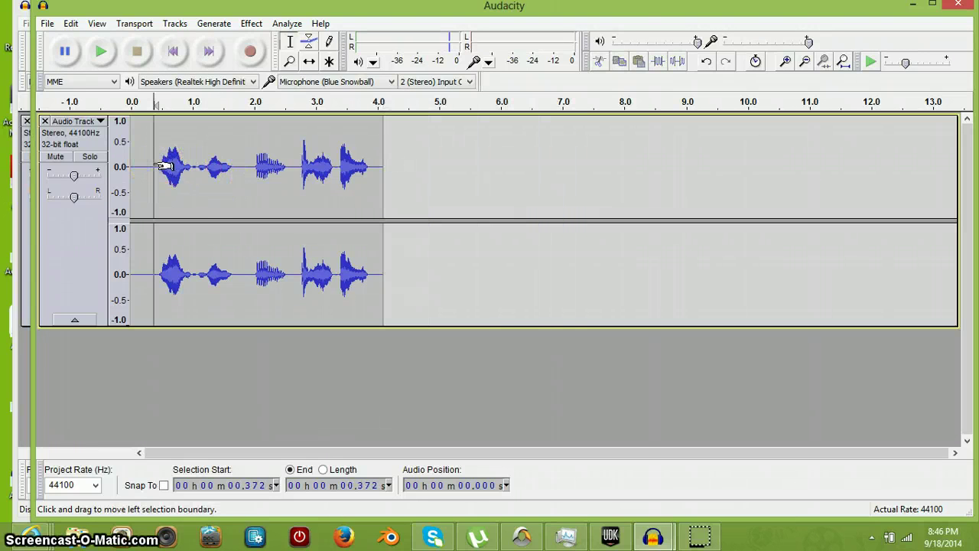
left_click_drag(148, 166, 121, 172)
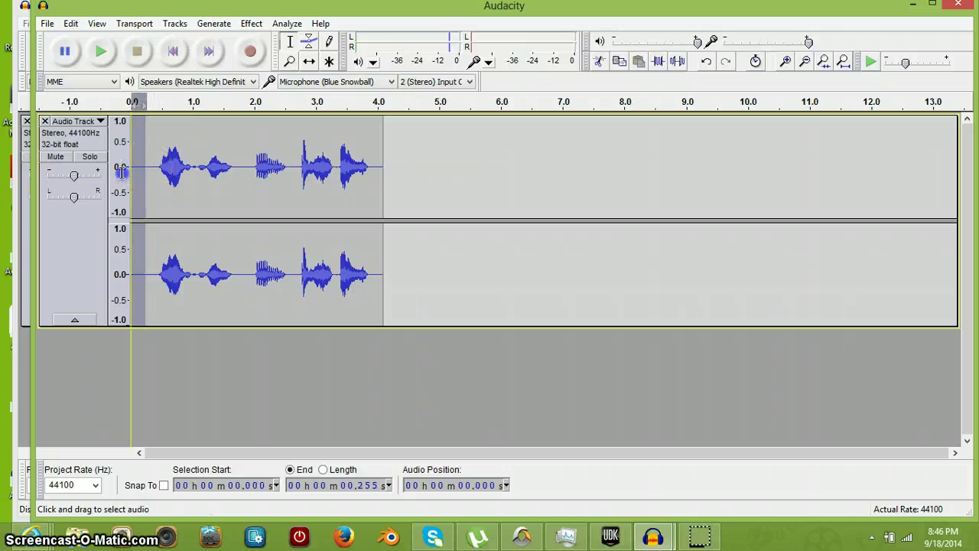
key("Delete")
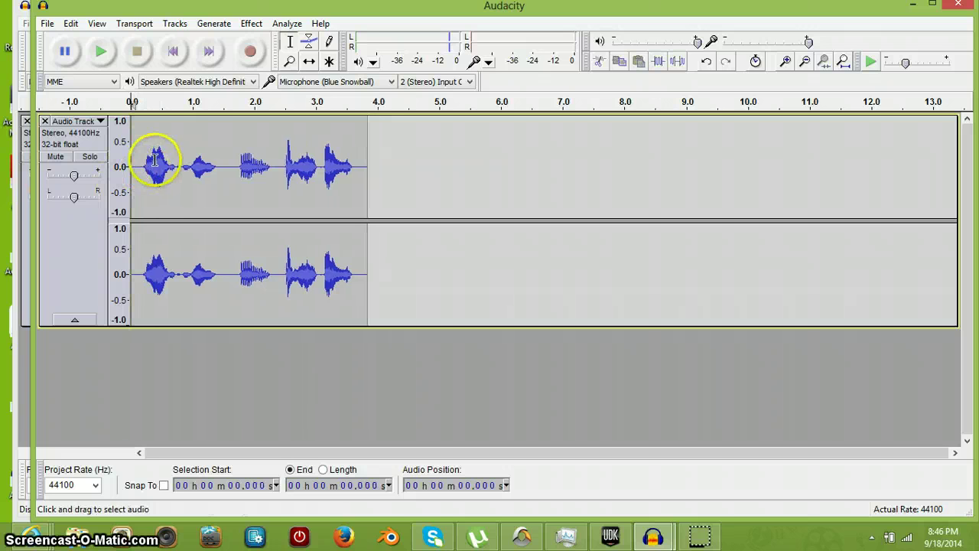
left_click(113, 51)
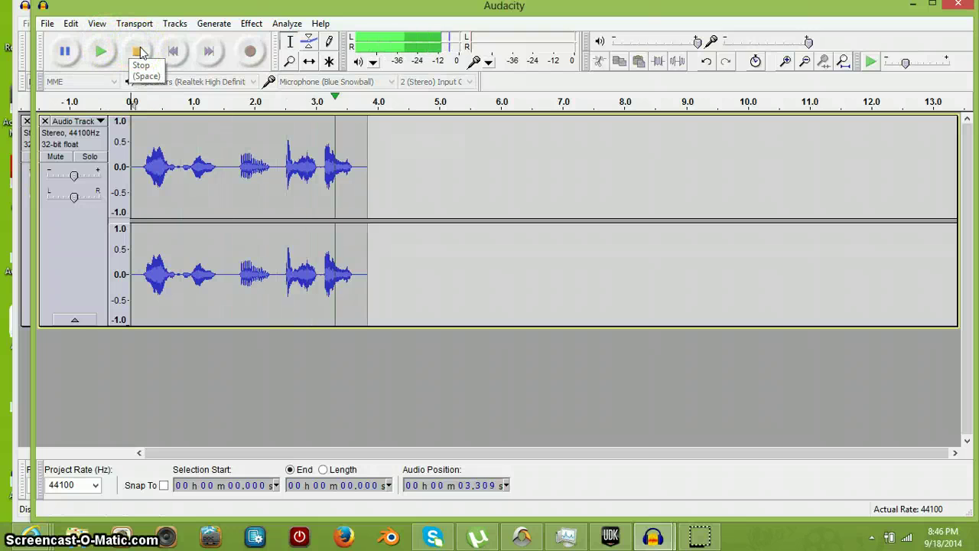
left_click(141, 52)
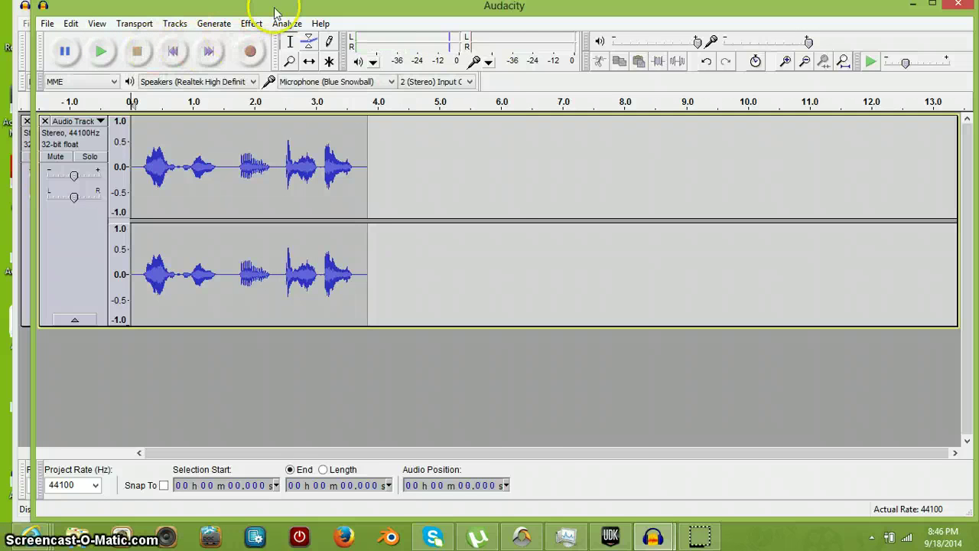
Step: Change the recording's pitch from A to F#/Gb, previewing the deeper voice before applying it
left_click(254, 24)
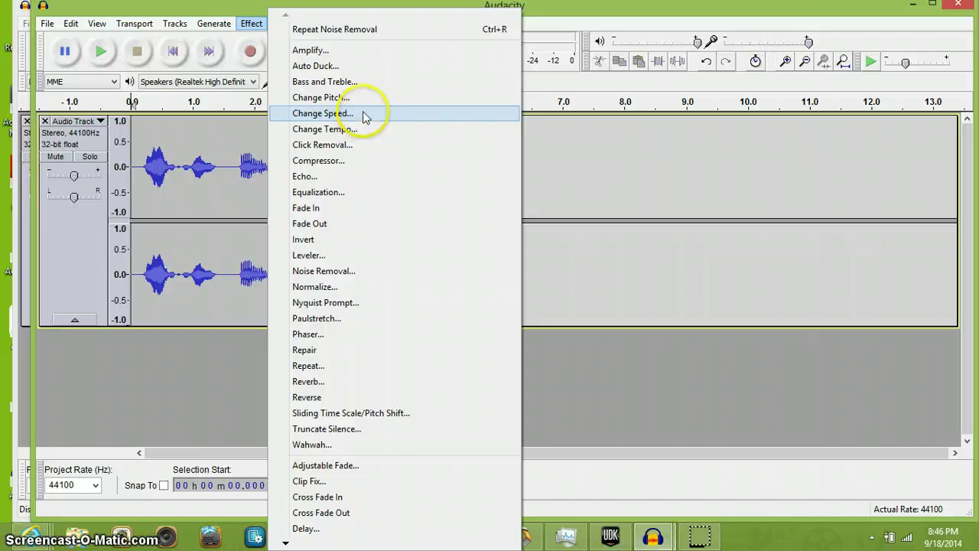
left_click(356, 98)
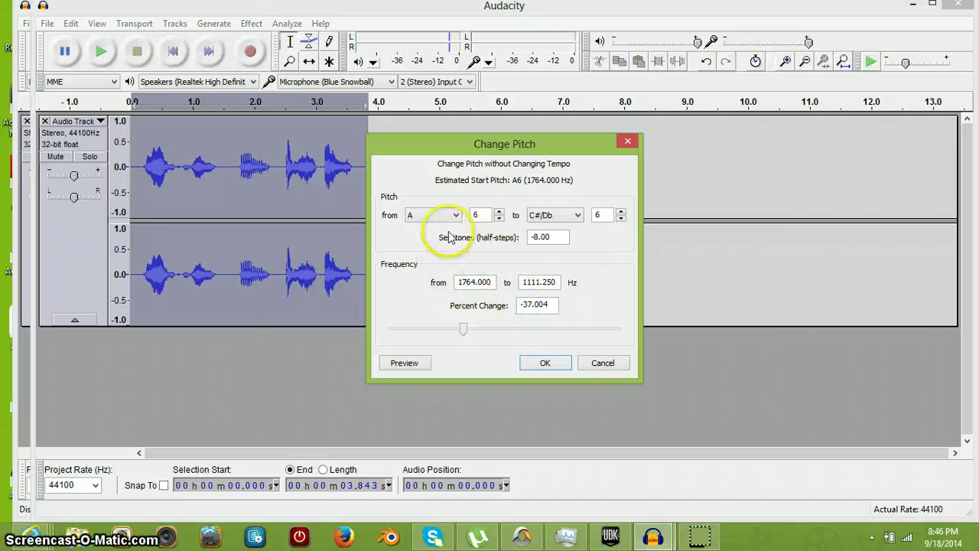
left_click(575, 215)
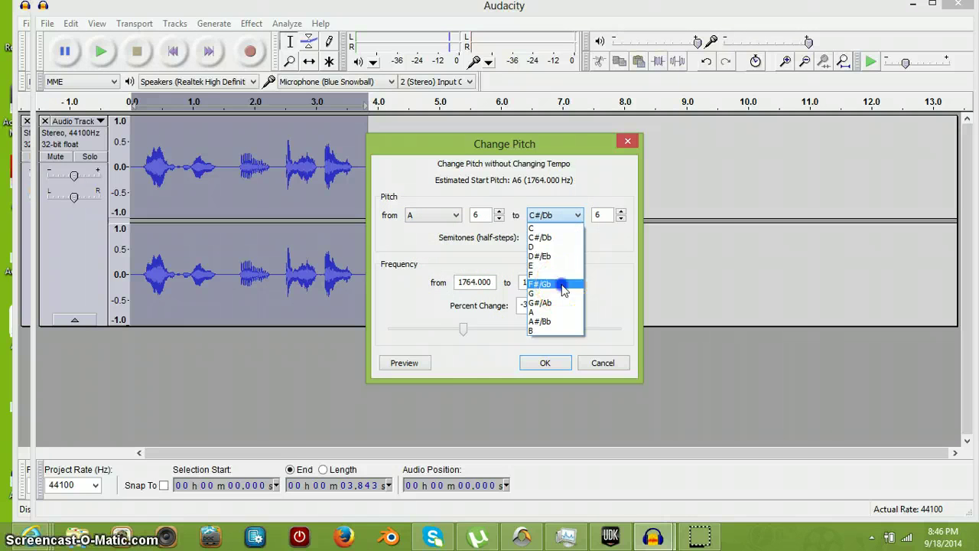
left_click(562, 282)
left_click(428, 363)
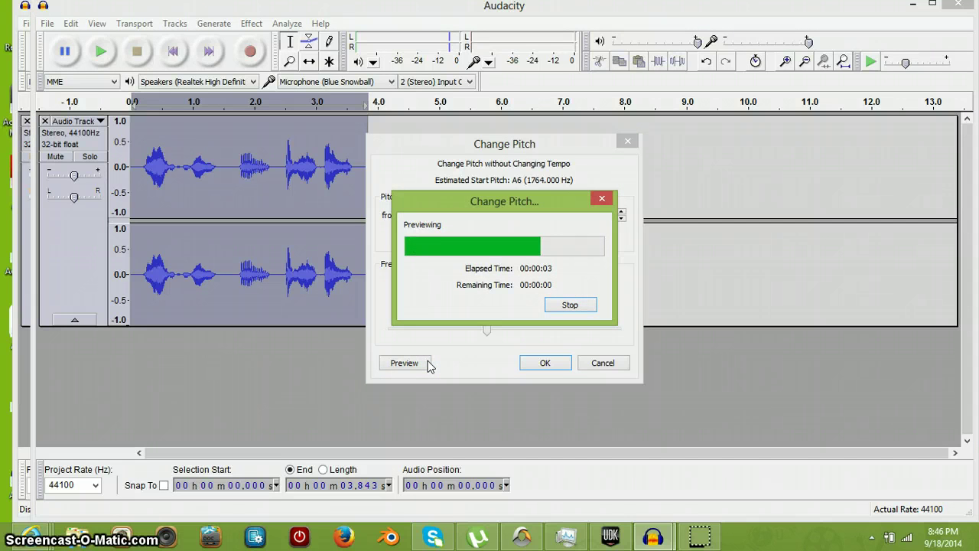
left_click(547, 363)
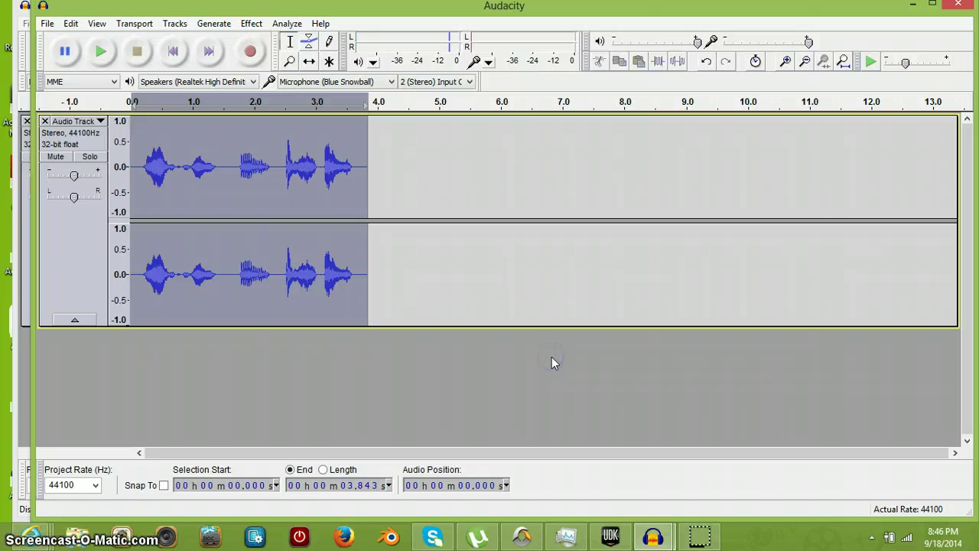
Step: Apply Echo to the selected recording with a 0.1-second delay time and 0.2 decay factor, previewing the effect before and after adjusting it
left_click(252, 22)
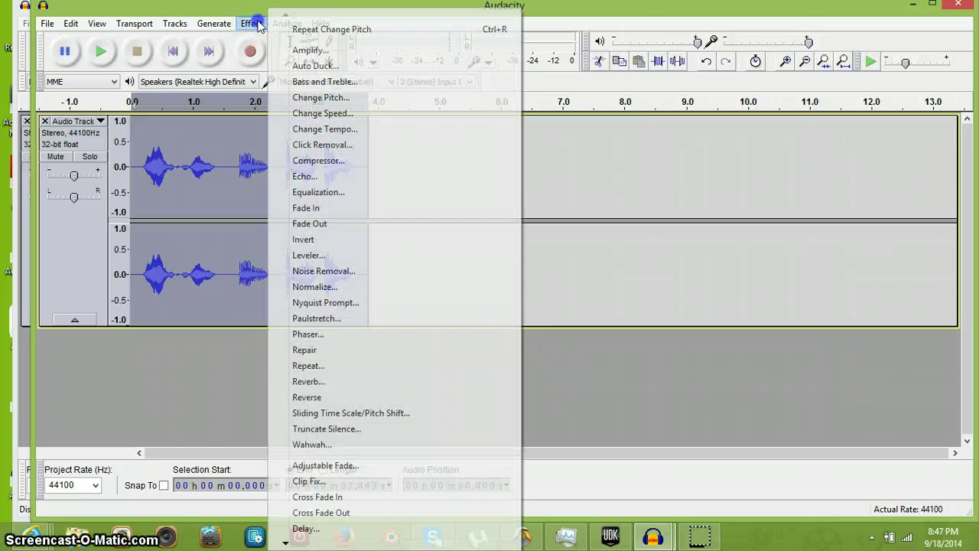
left_click(304, 177)
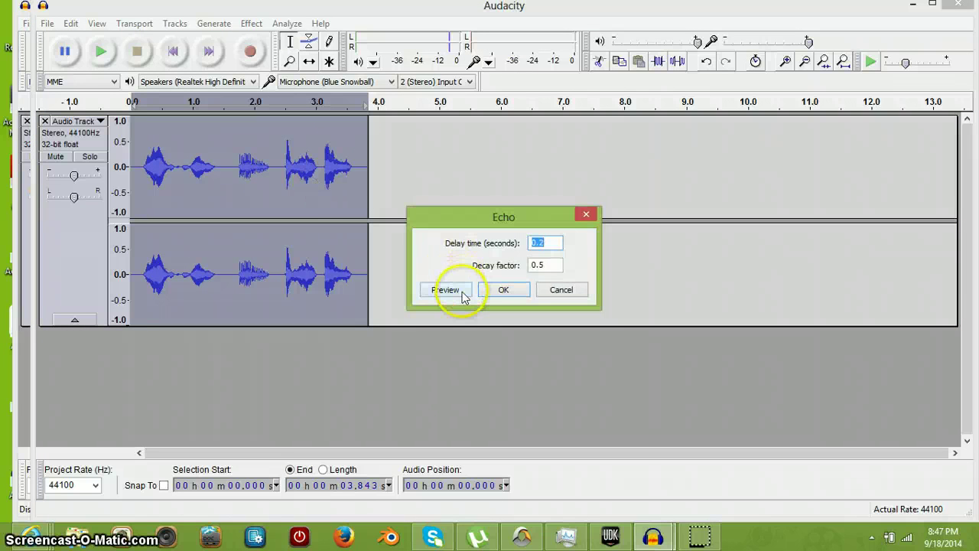
left_click(463, 295)
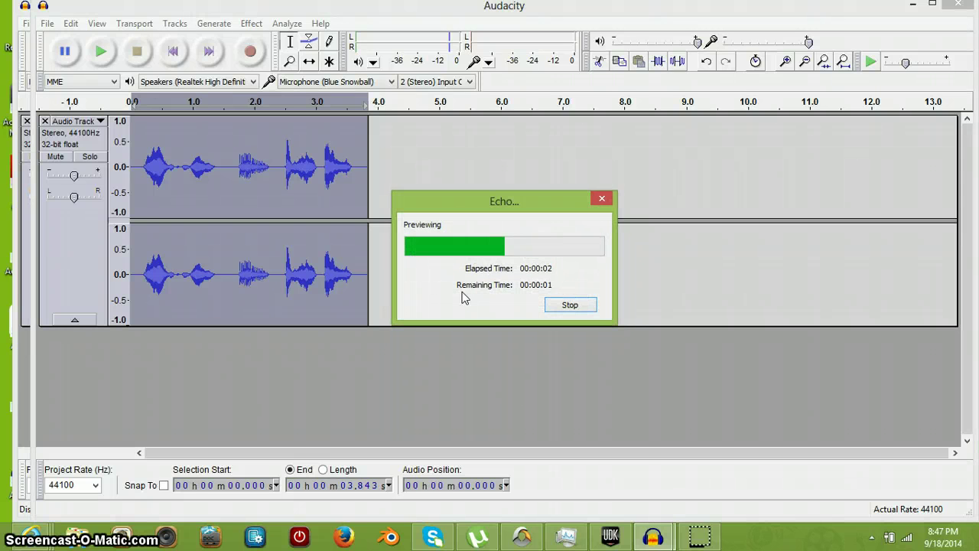
left_click(547, 305)
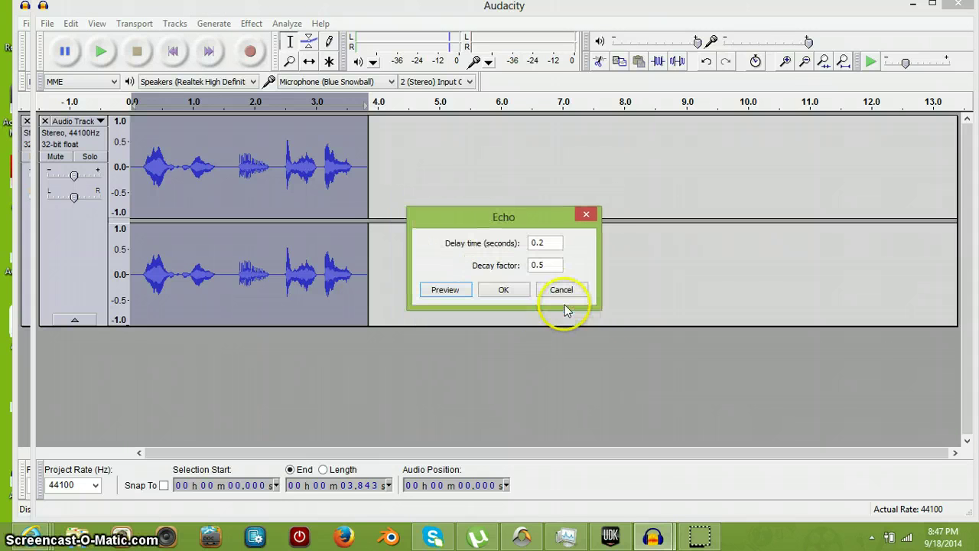
left_click(551, 264)
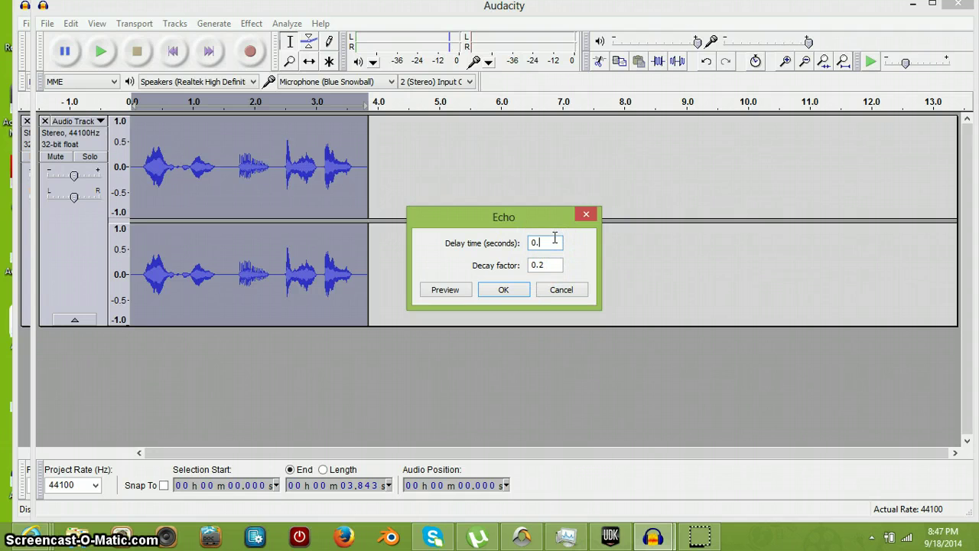
left_click(447, 289)
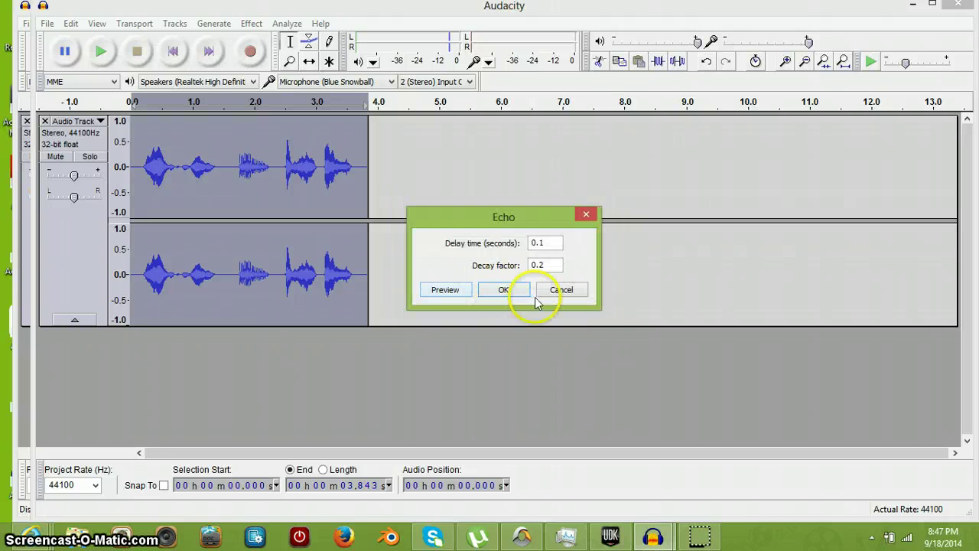
left_click(520, 296)
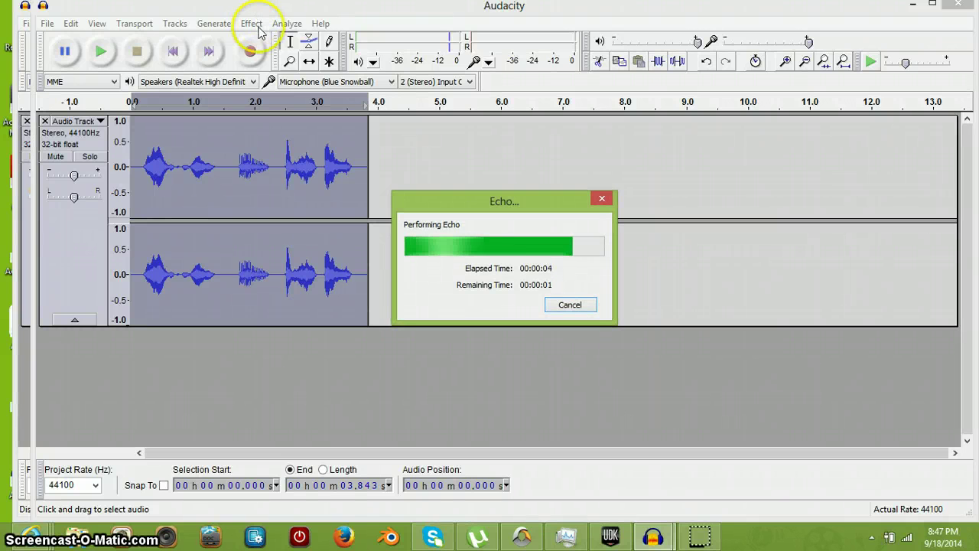
Step: Preview the Telephone and 100Hz Rumble equalization curves on the recording and close Equalization without applying either
left_click(252, 24)
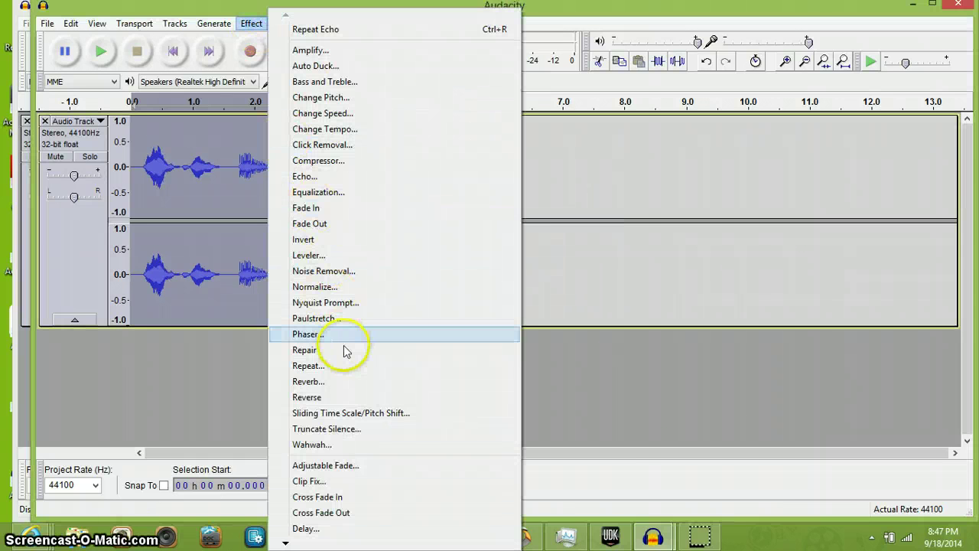
left_click_drag(344, 360, 383, 195)
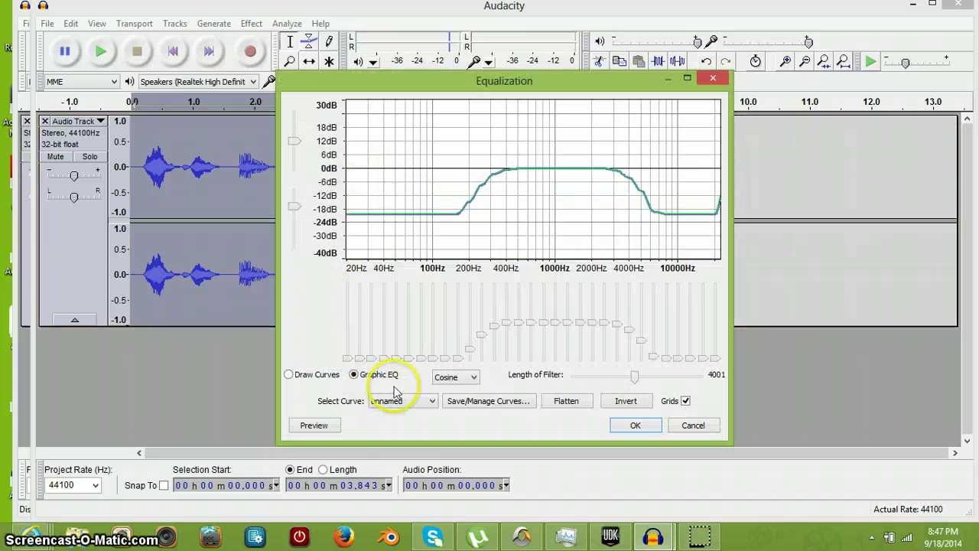
left_click(400, 400)
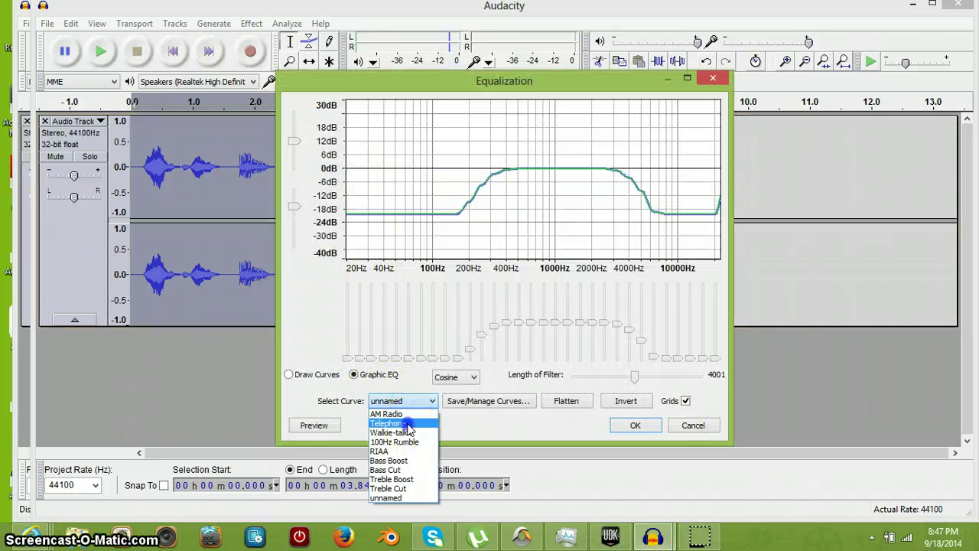
left_click(338, 430)
left_click(313, 425)
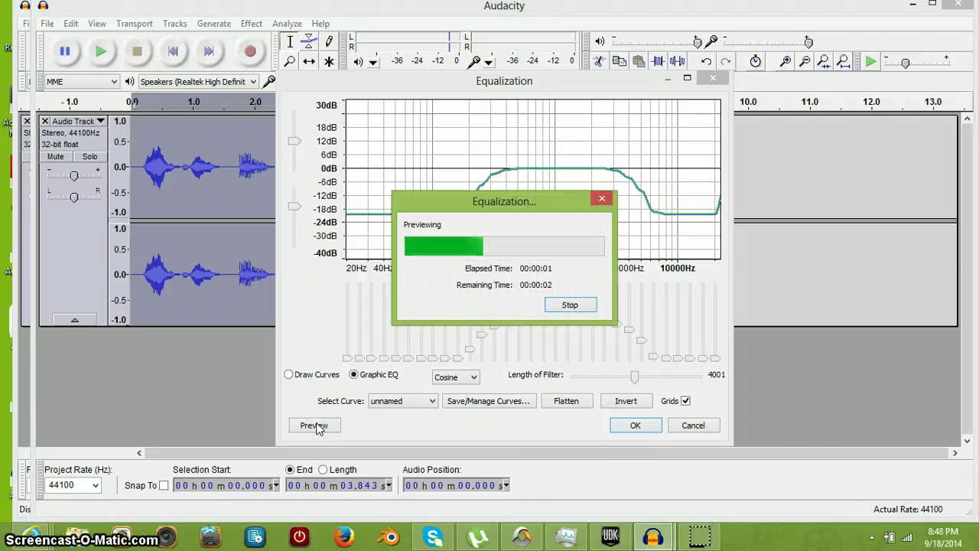
left_click(577, 305)
left_click(431, 400)
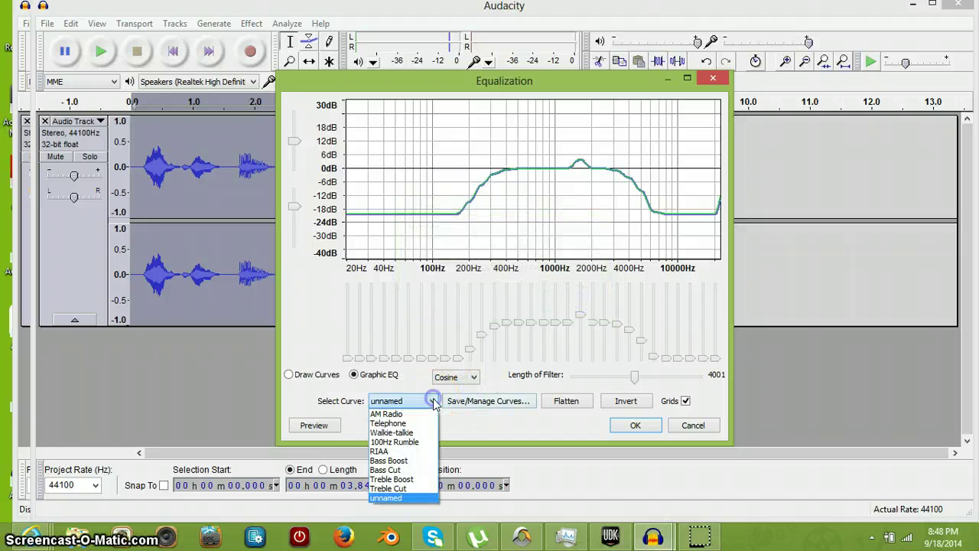
left_click(421, 443)
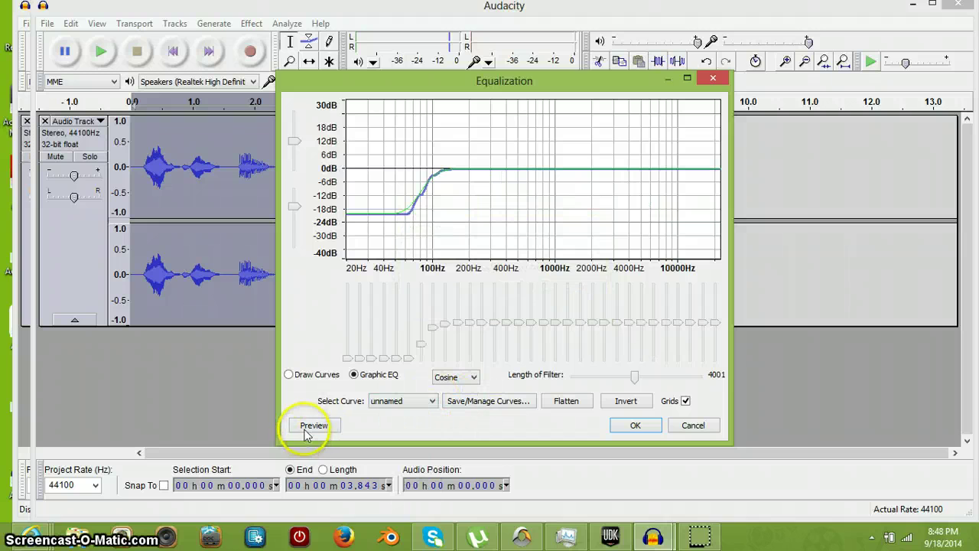
left_click(310, 427)
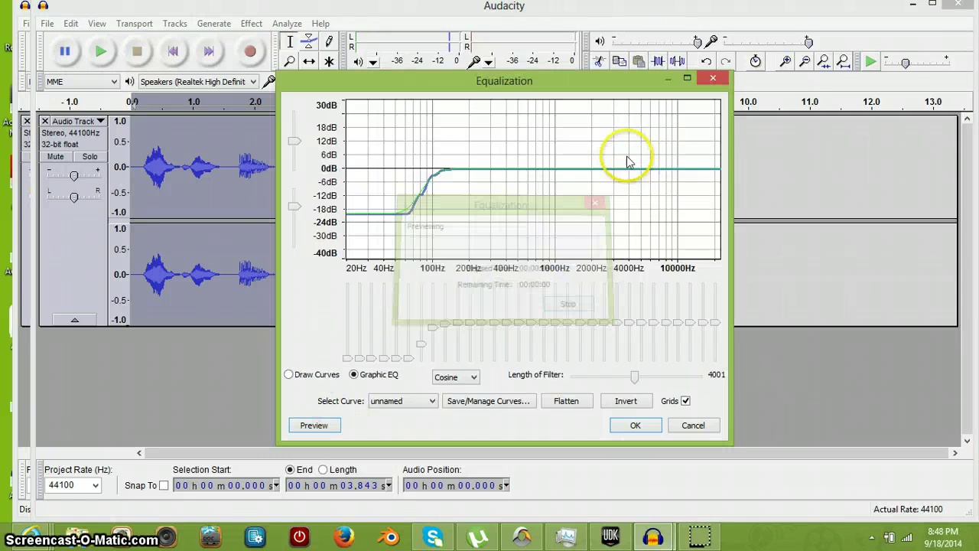
left_click(712, 78)
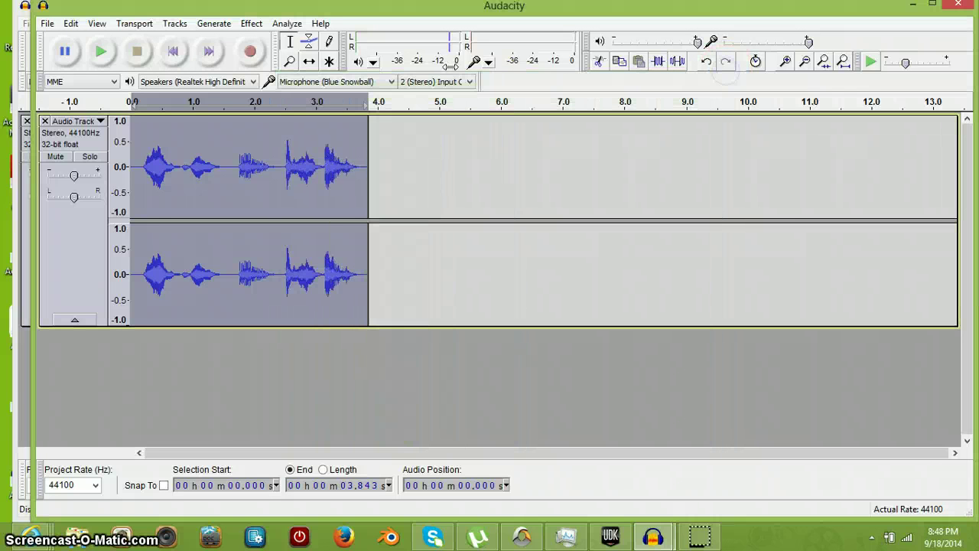
Step: Play back the recording with the echo applied and stop playback
left_click(102, 54)
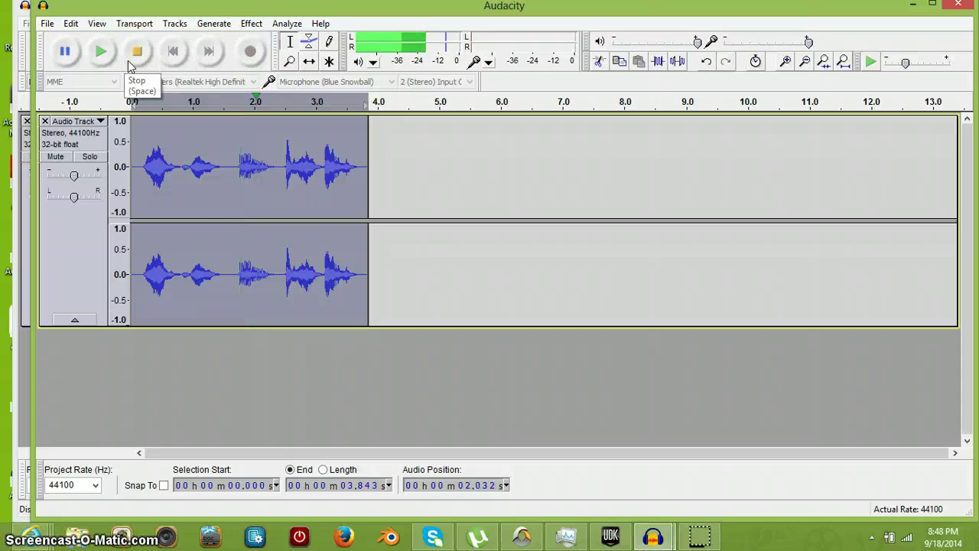
left_click(151, 55)
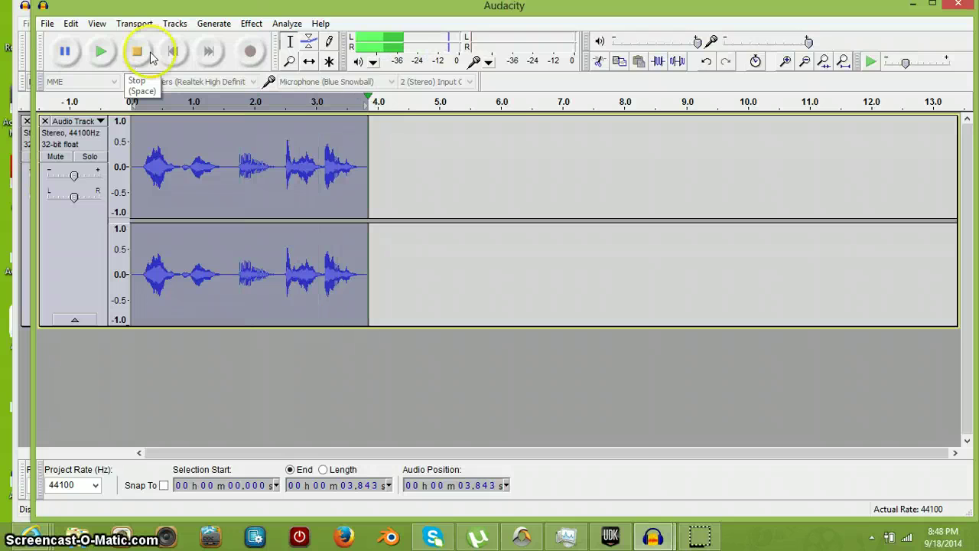
Step: Start the Compressor effect on the recording, set its threshold to -53 dB and preview the sound
left_click(251, 24)
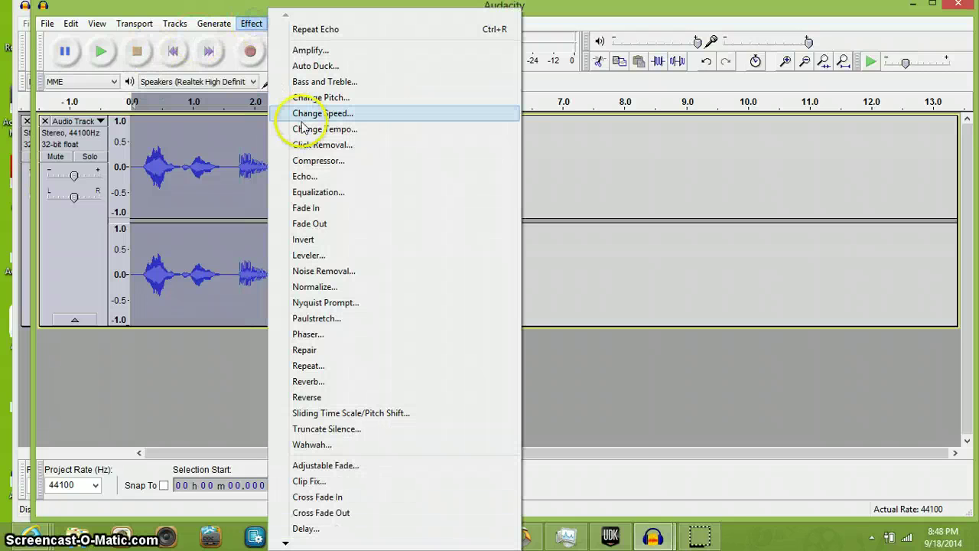
left_click(322, 162)
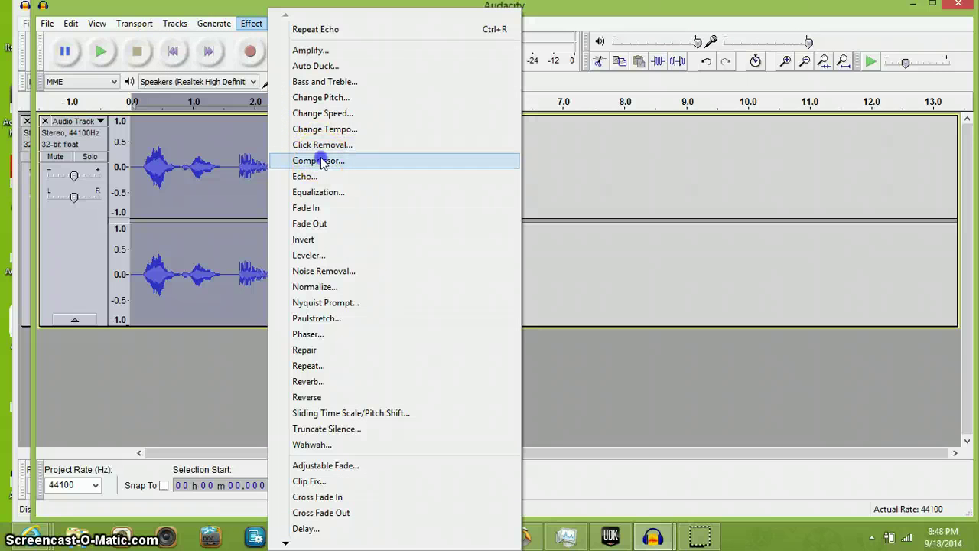
left_click(433, 270)
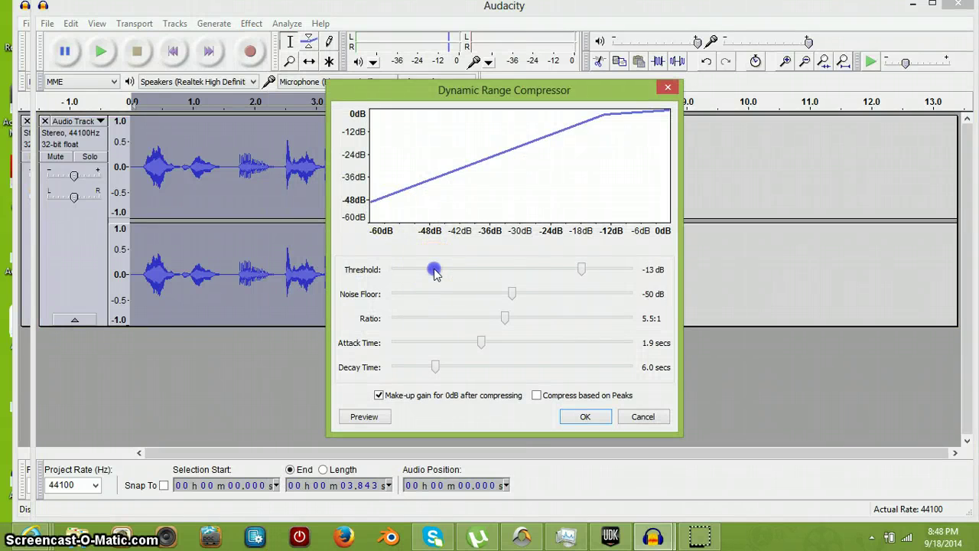
left_click_drag(434, 270, 433, 270)
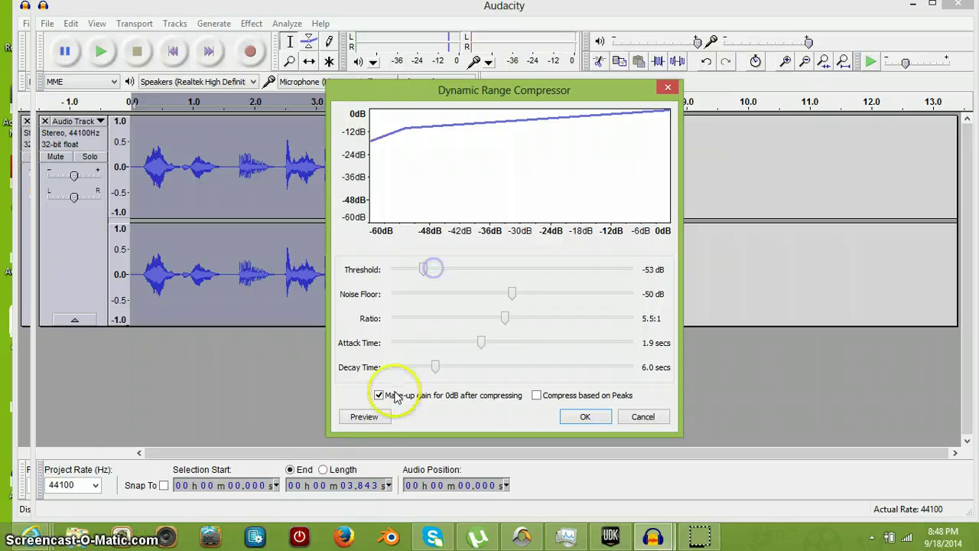
left_click(365, 417)
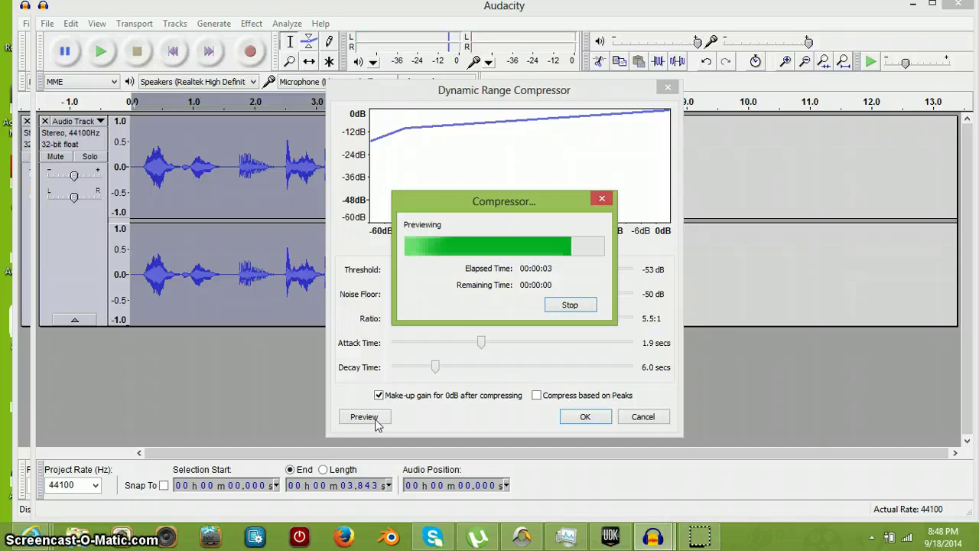
Step: Set the compressor's noise floor to -65 dB and preview the sound
left_click(474, 380)
left_click(474, 294)
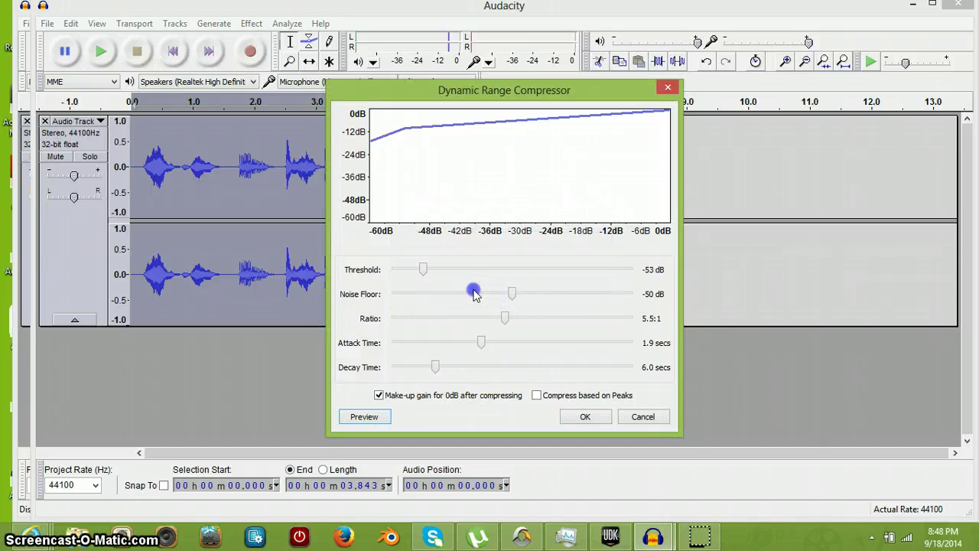
left_click(423, 300)
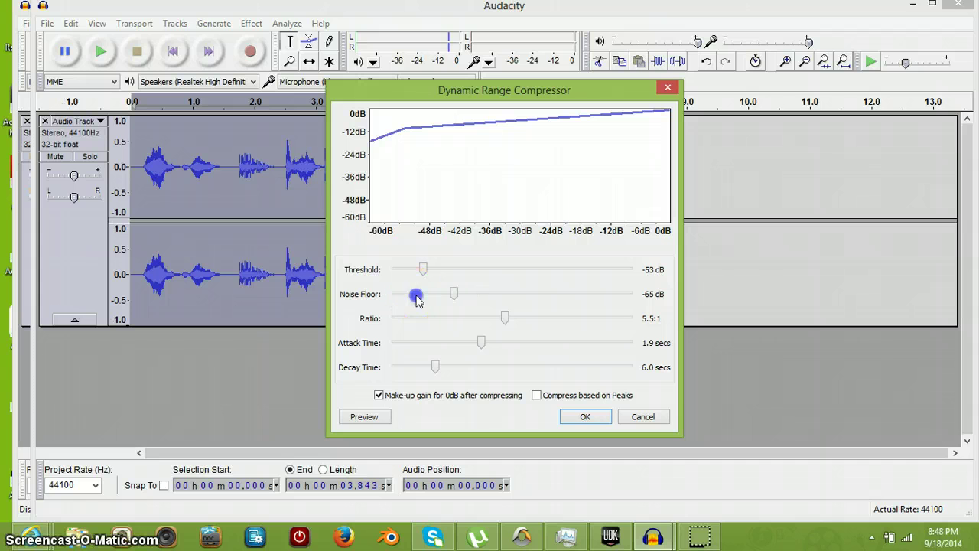
left_click(373, 421)
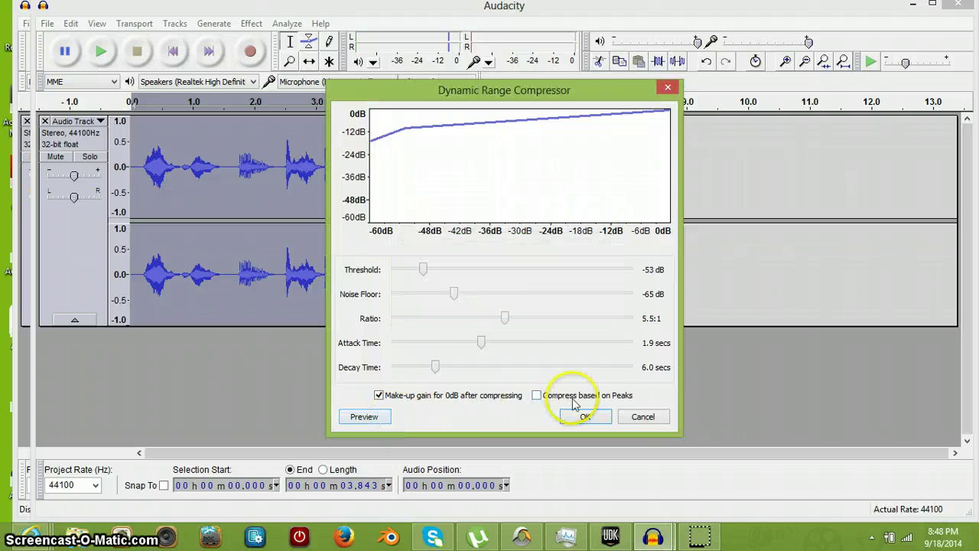
Step: Set the compressor's attack time to 0.7 secs and decay time to 2.0 secs, previewing the sound after each adjustment
left_click(431, 346)
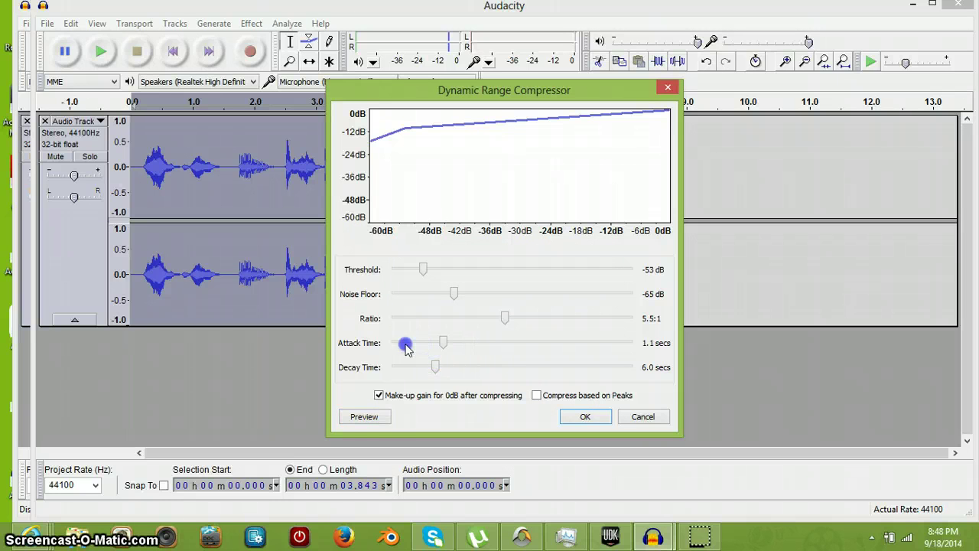
left_click(375, 418)
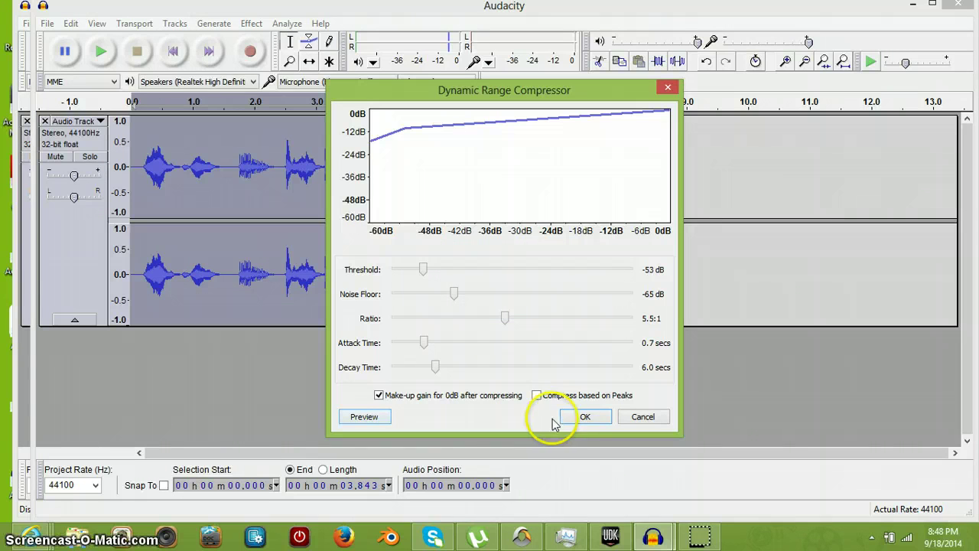
left_click(401, 368)
left_click(358, 415)
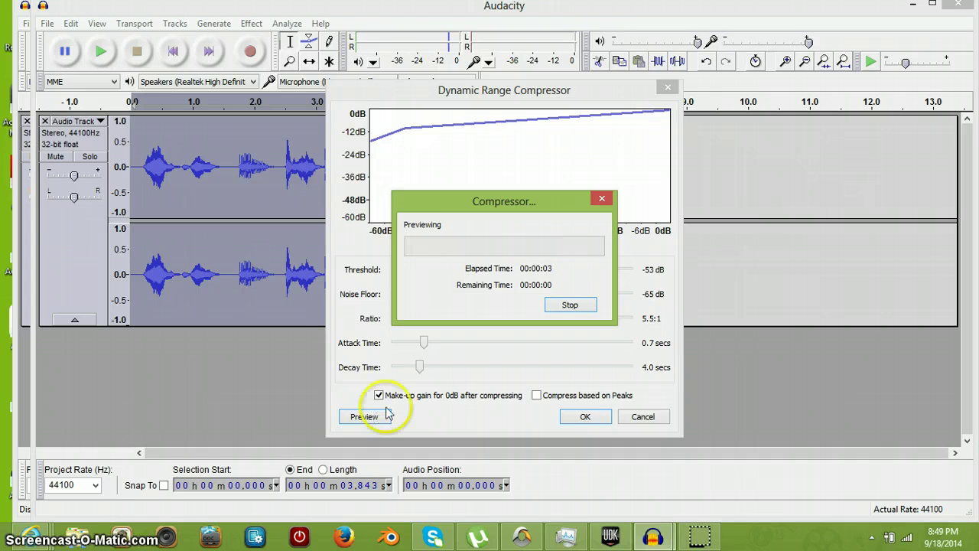
left_click(417, 366)
left_click_drag(408, 371, 404, 368)
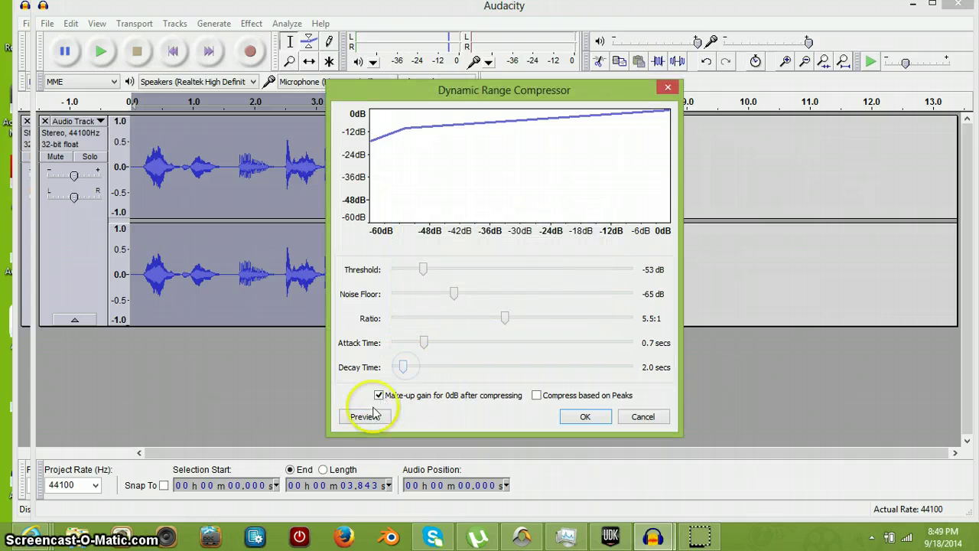
left_click(374, 417)
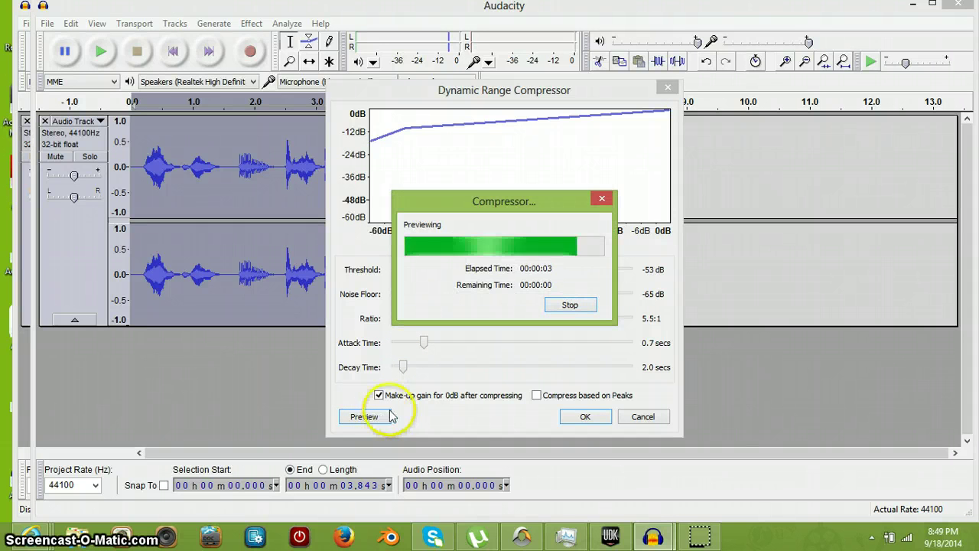
Step: Set the compressor's noise floor to -45 dB and threshold to -48 dB, preview the sound and apply the compression
left_click(505, 293)
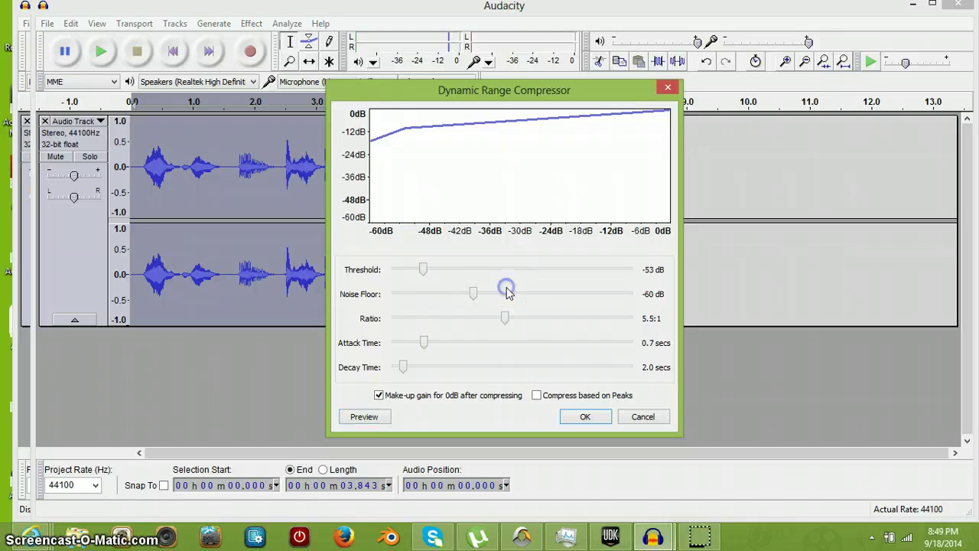
left_click(569, 296)
left_click(568, 296)
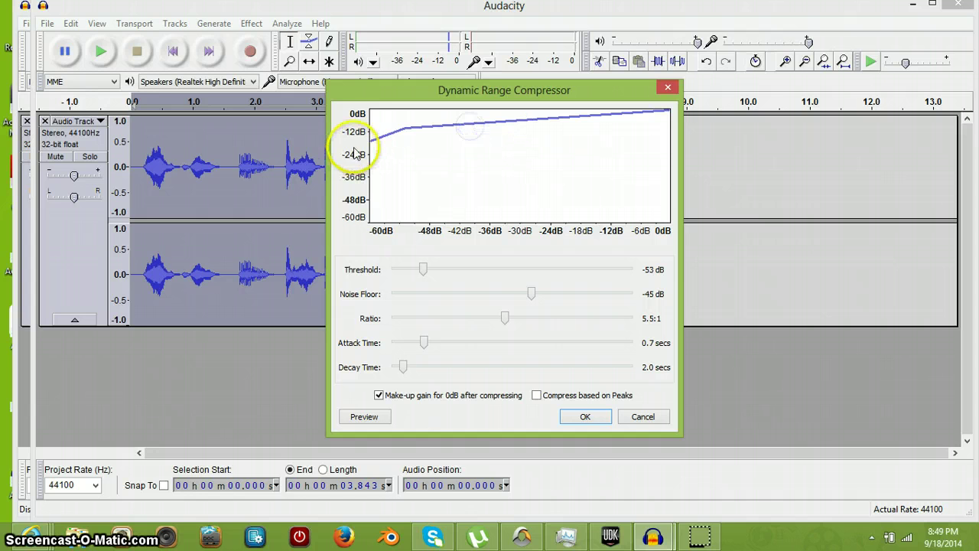
left_click(490, 272)
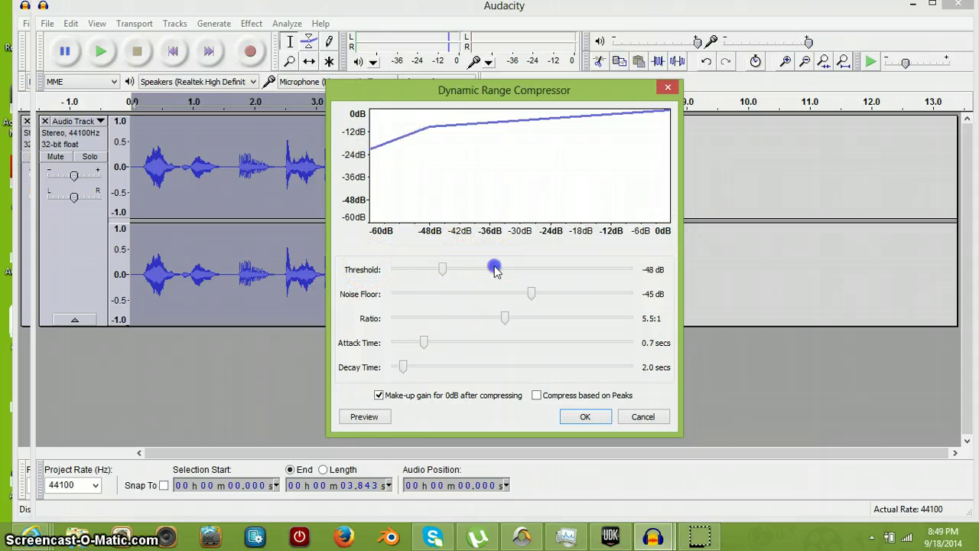
left_click(373, 421)
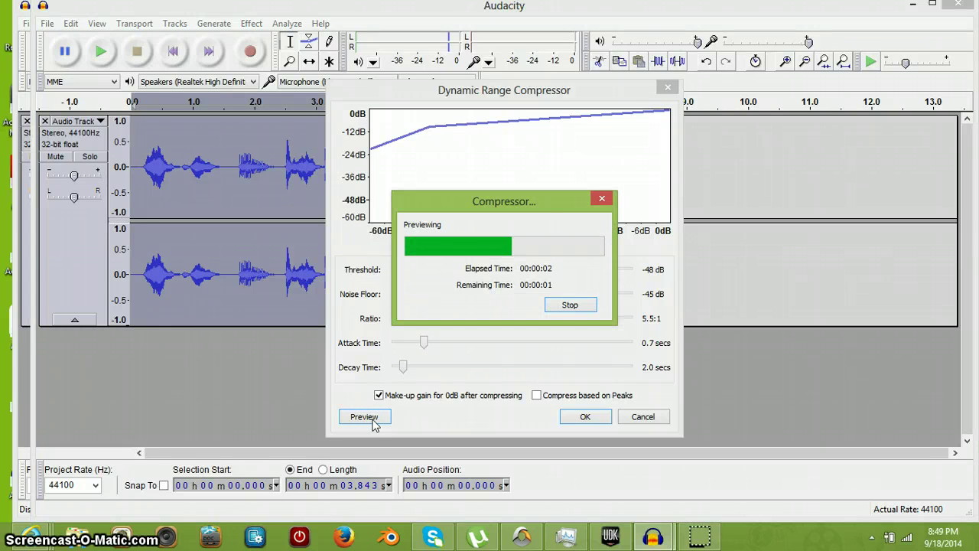
left_click(585, 416)
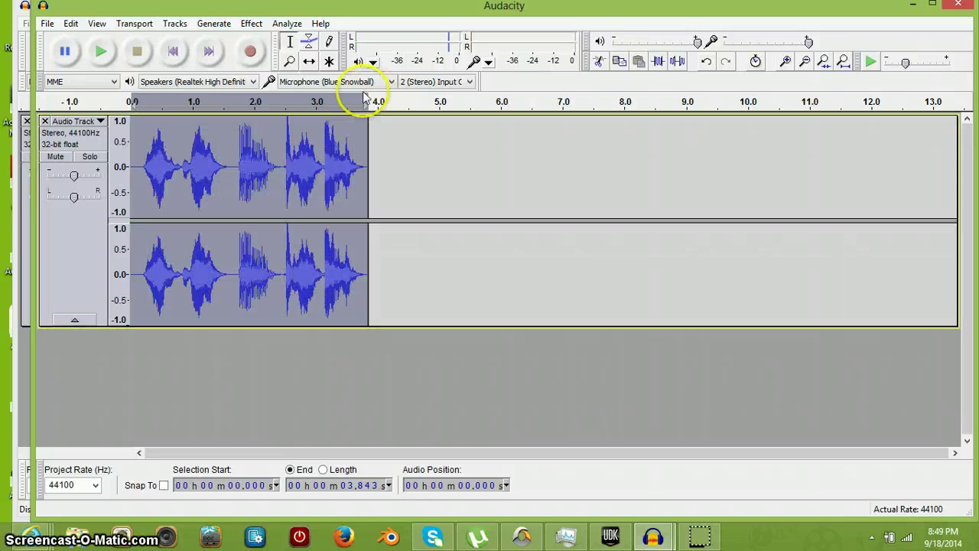
Step: Play the compressed recording from about 1.6 seconds, then again from about 0.1 seconds
left_click(232, 149)
left_click(101, 52)
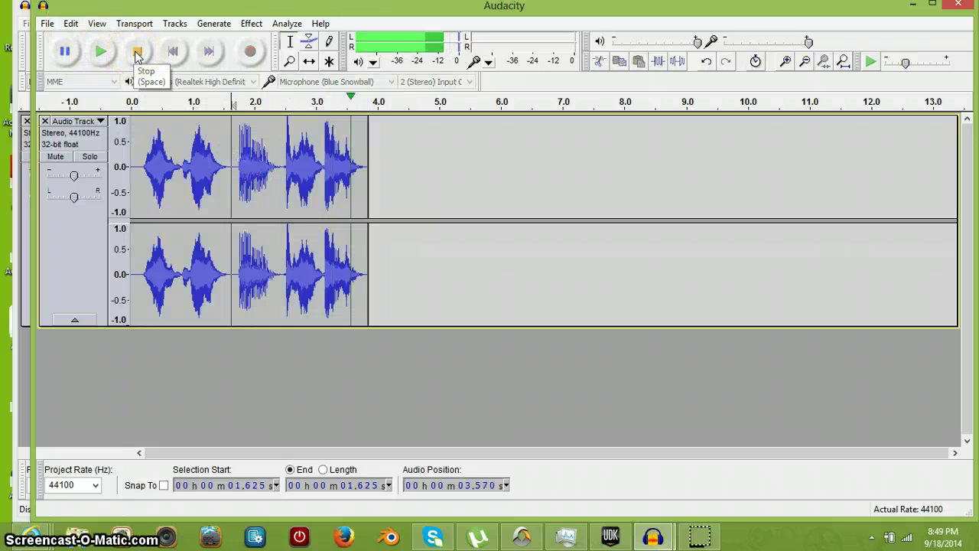
left_click(138, 146)
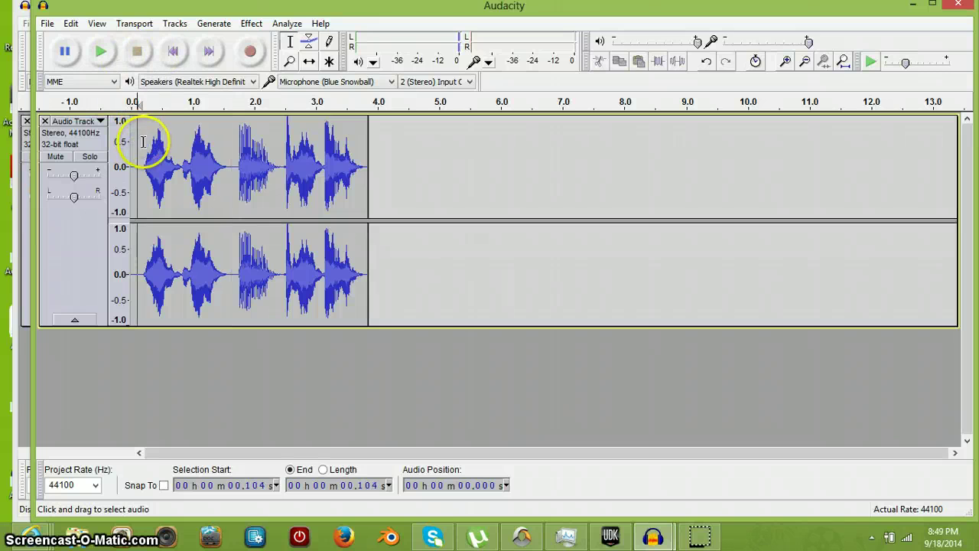
left_click(102, 50)
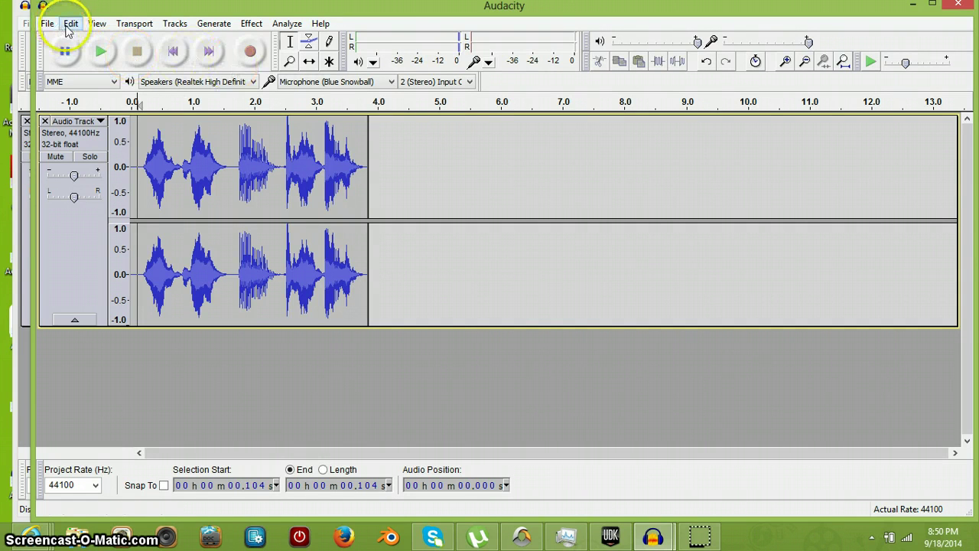
Step: Undo every edit back through the compression, pitch change, deletions, noise removal and original recording, down to an empty project
left_click(68, 24)
left_click(85, 40)
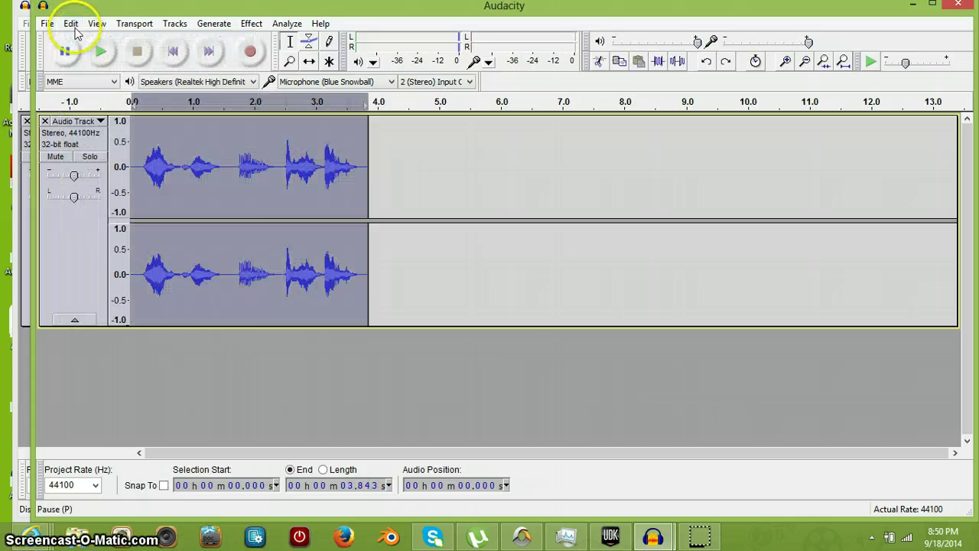
left_click(70, 24)
left_click(84, 40)
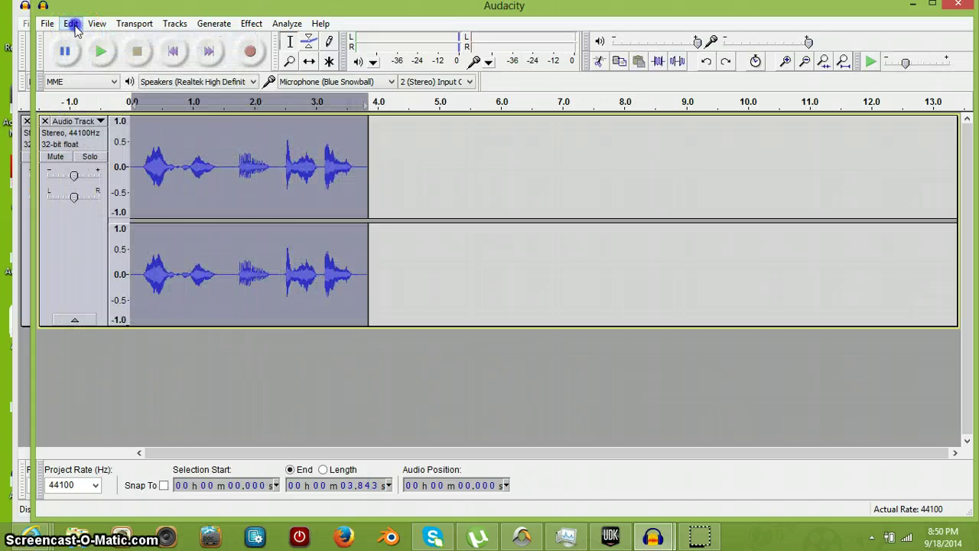
left_click(70, 23)
left_click(84, 40)
left_click(71, 24)
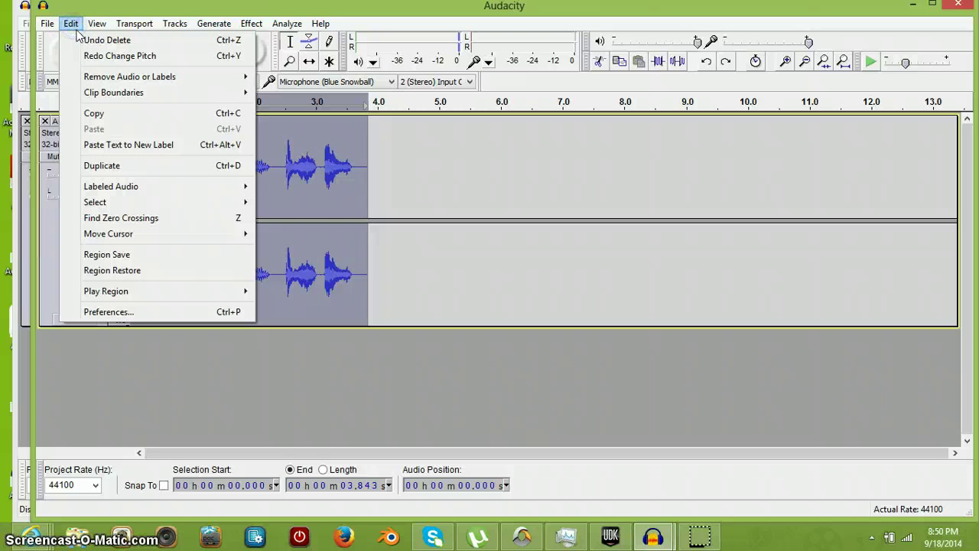
left_click(84, 40)
left_click(70, 23)
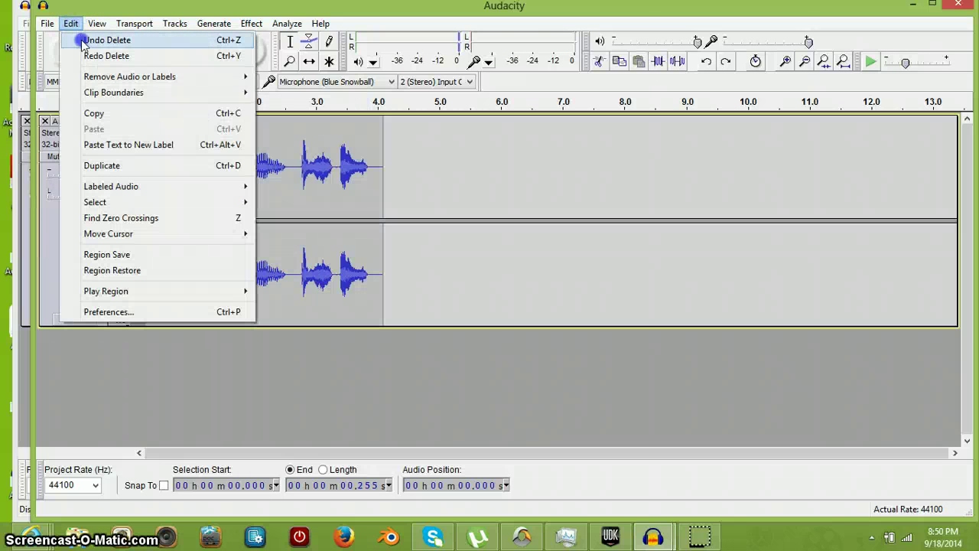
left_click(85, 39)
left_click(74, 29)
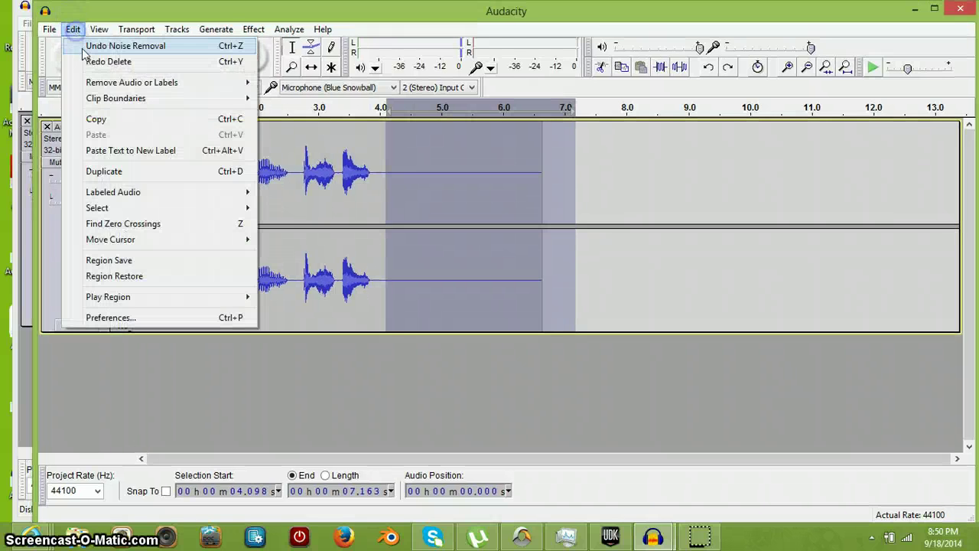
left_click(85, 46)
left_click(72, 29)
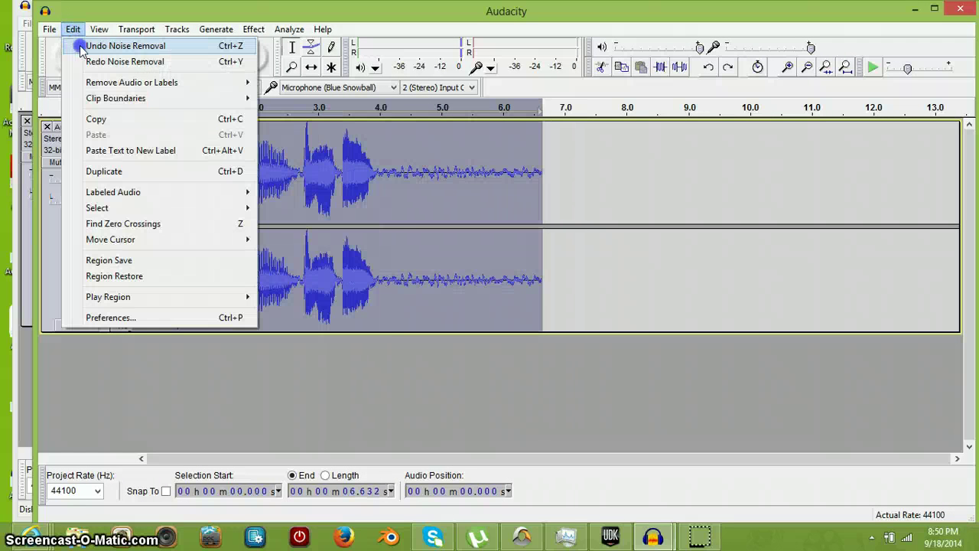
left_click(88, 46)
left_click(73, 29)
left_click(85, 40)
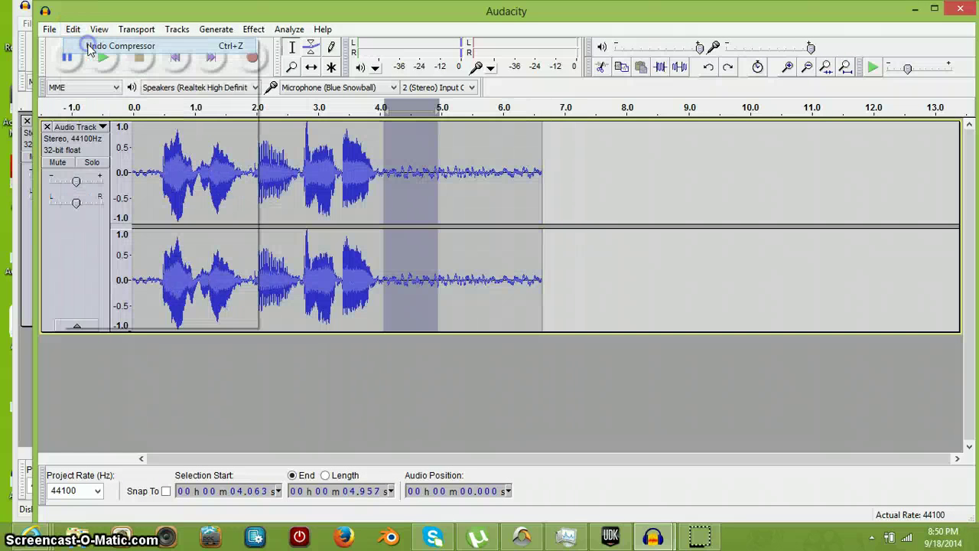
left_click(74, 30)
left_click(82, 44)
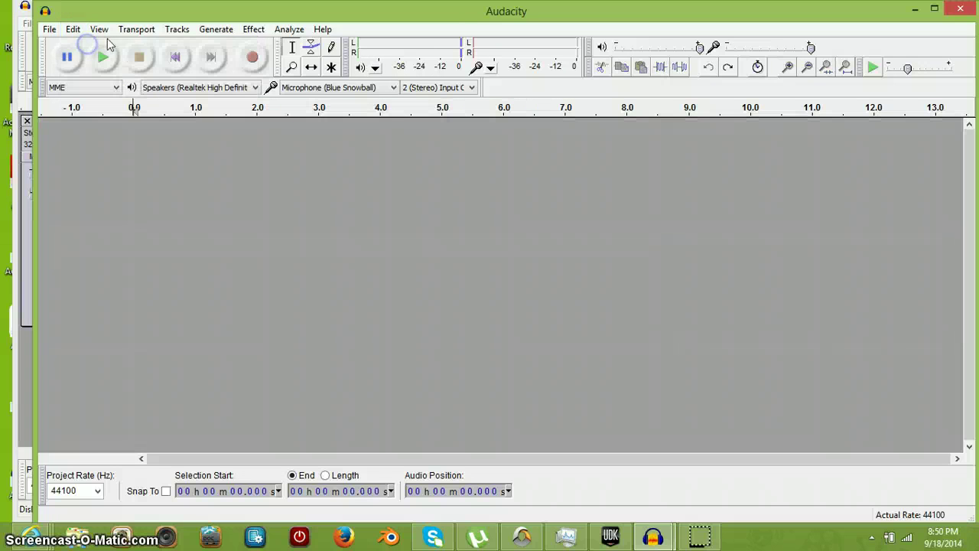
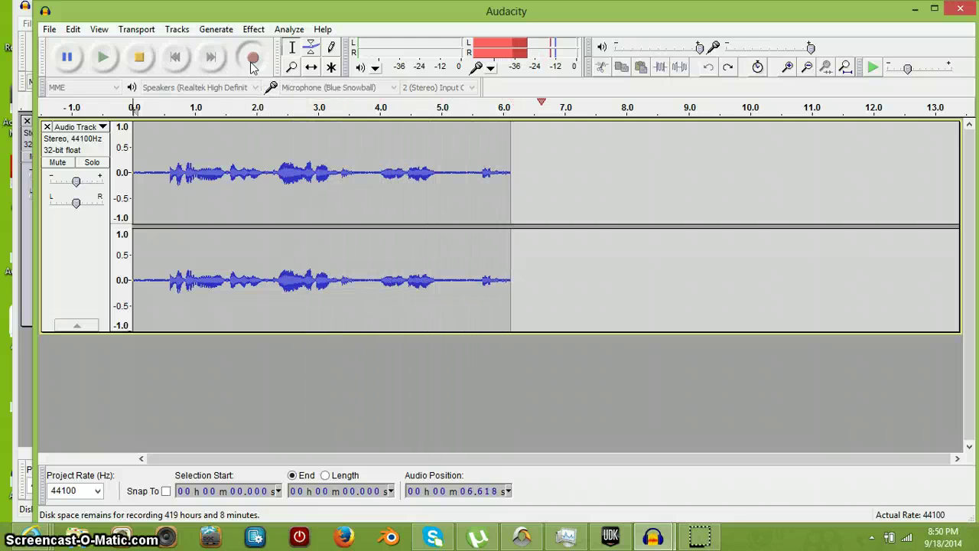
Step: Record a new voice clip of about 11 seconds and play it back
left_click(140, 61)
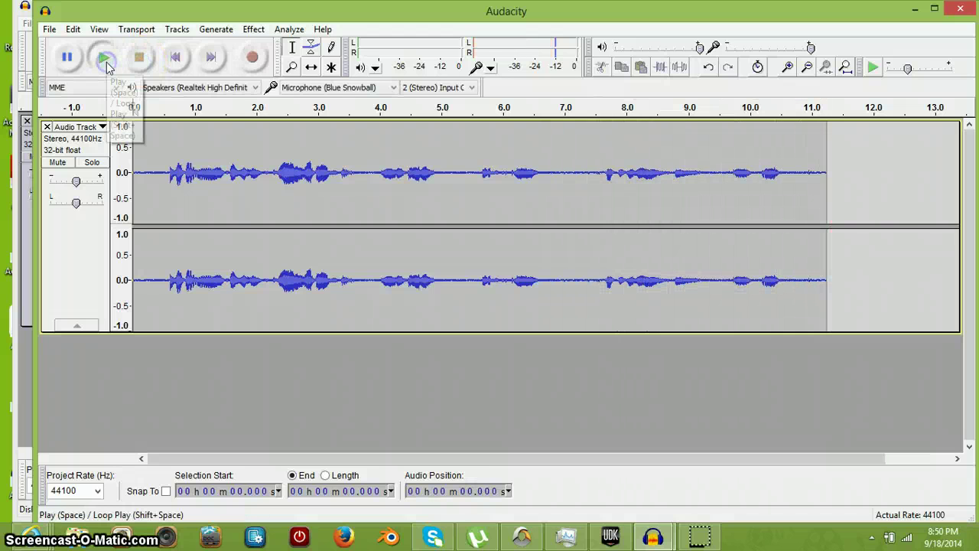
left_click(105, 61)
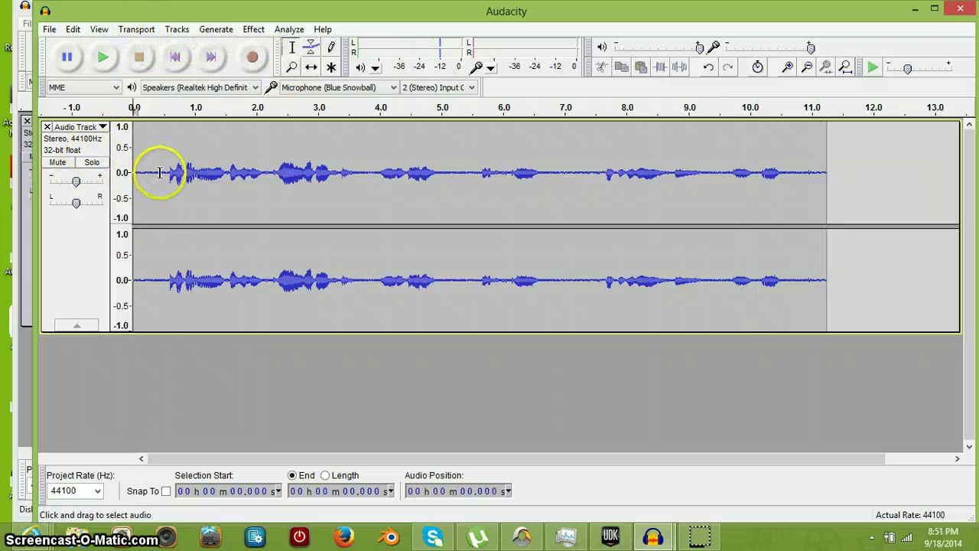
Step: Select about the first 0.6 seconds of background noise, play it, and capture it as the Noise Removal profile
left_click_drag(170, 174, 132, 176)
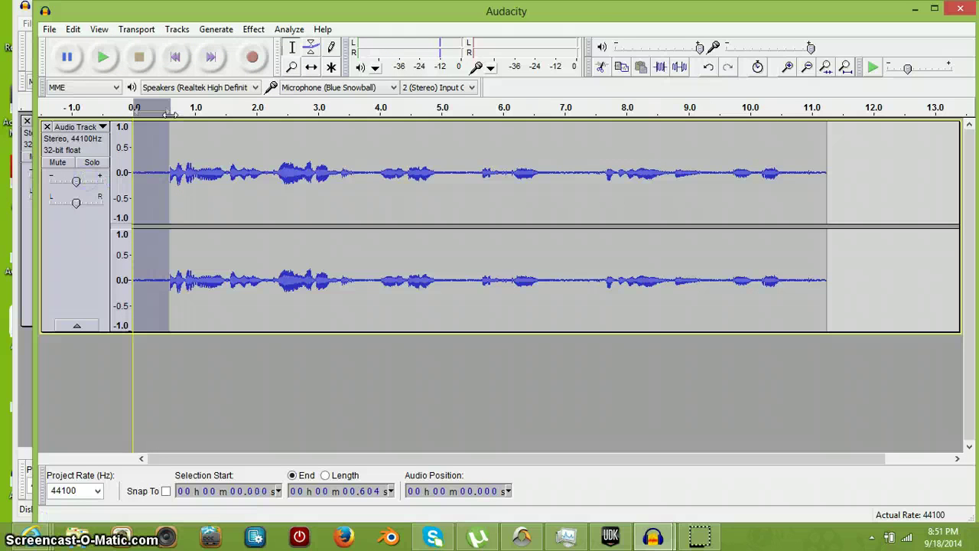
left_click(94, 61)
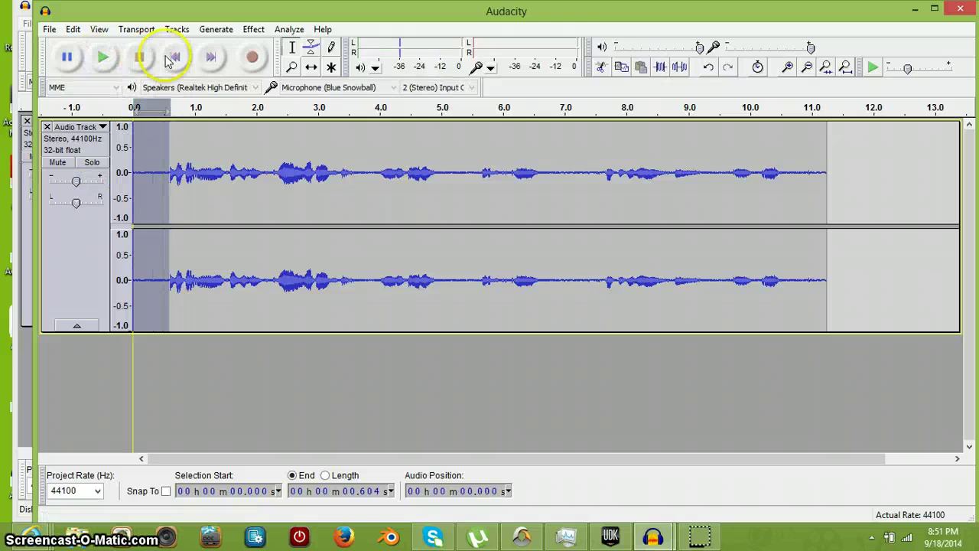
left_click(252, 30)
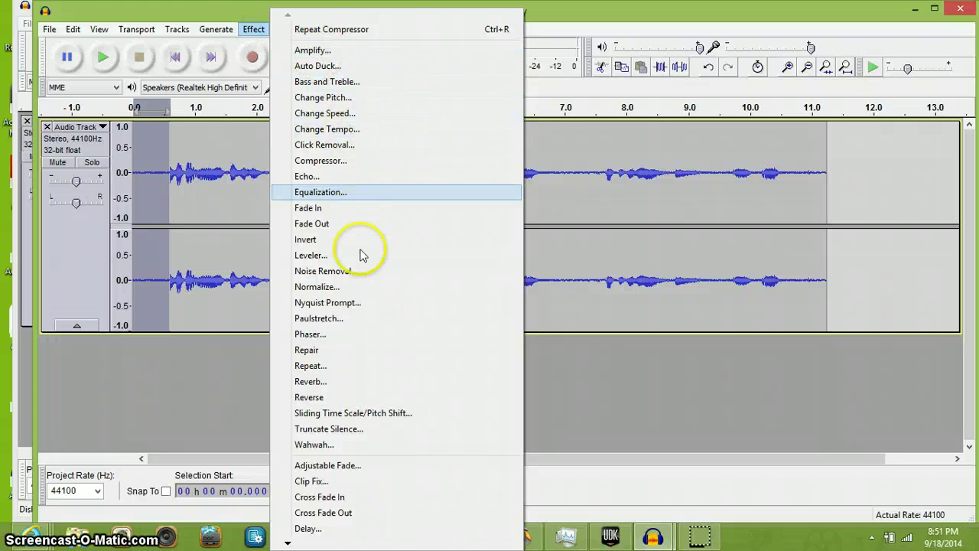
left_click(329, 272)
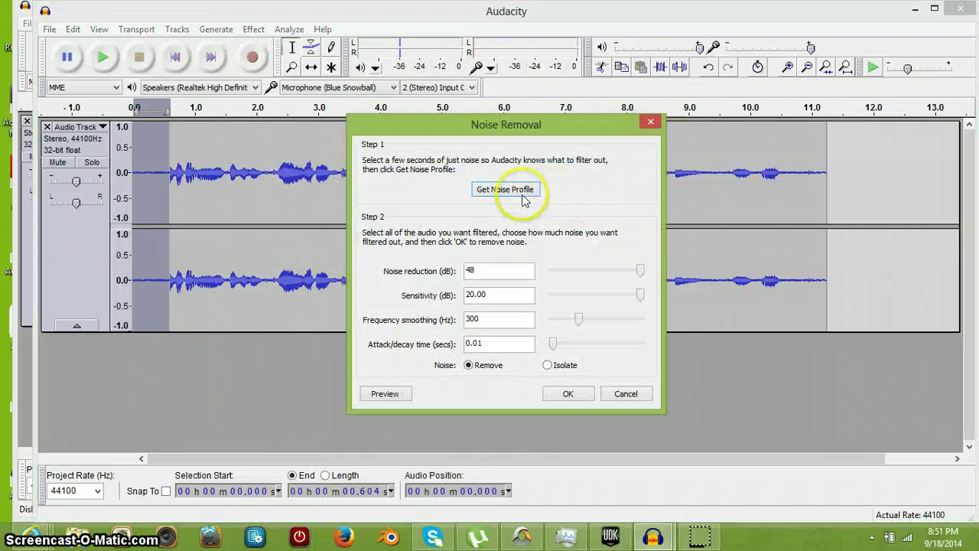
left_click(541, 191)
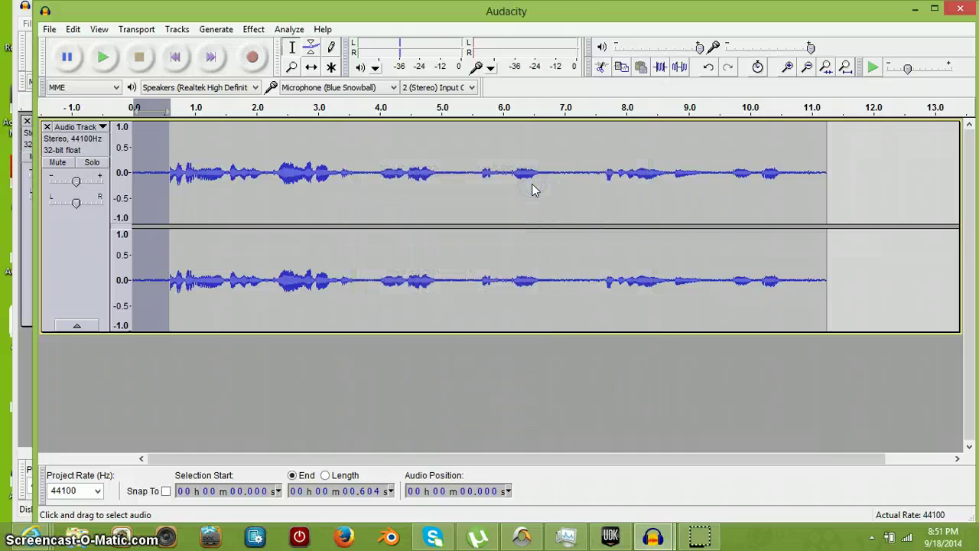
Step: Repeat the Noise Removal effect on the entire recording and play back the result
left_click(228, 130)
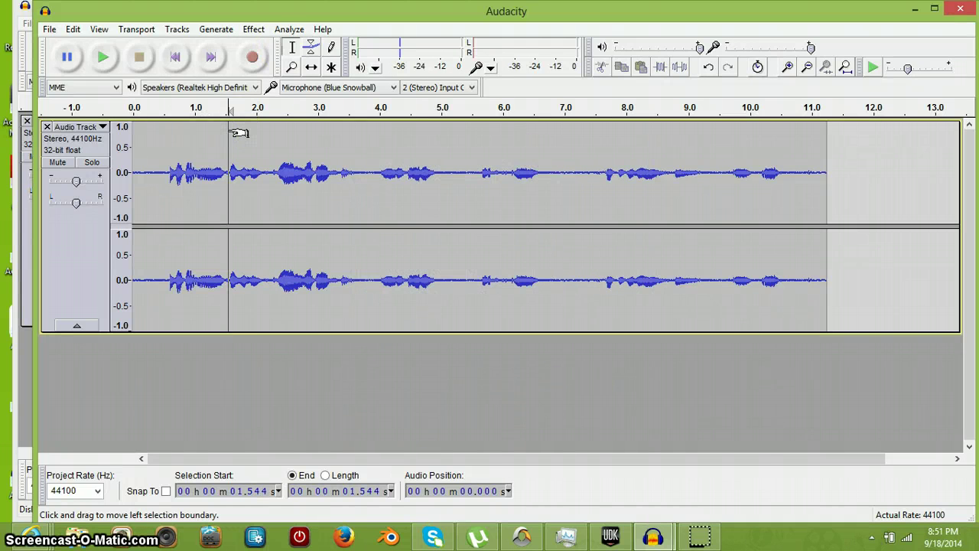
key("ctrl+a")
left_click(253, 30)
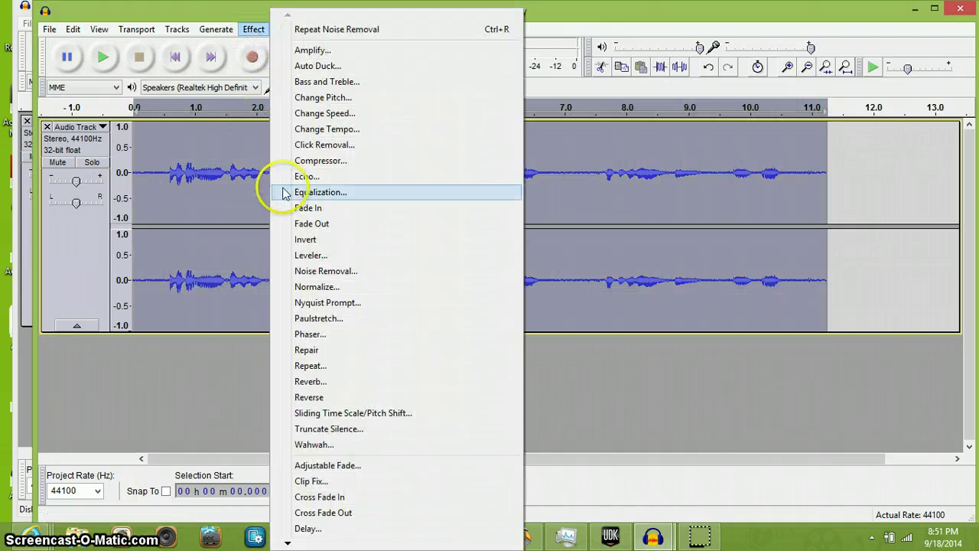
left_click(418, 33)
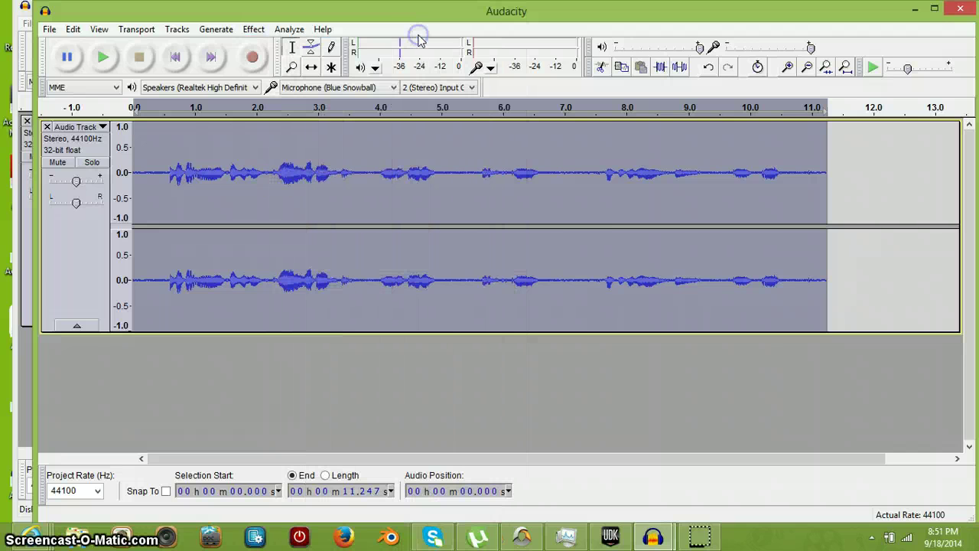
left_click(107, 58)
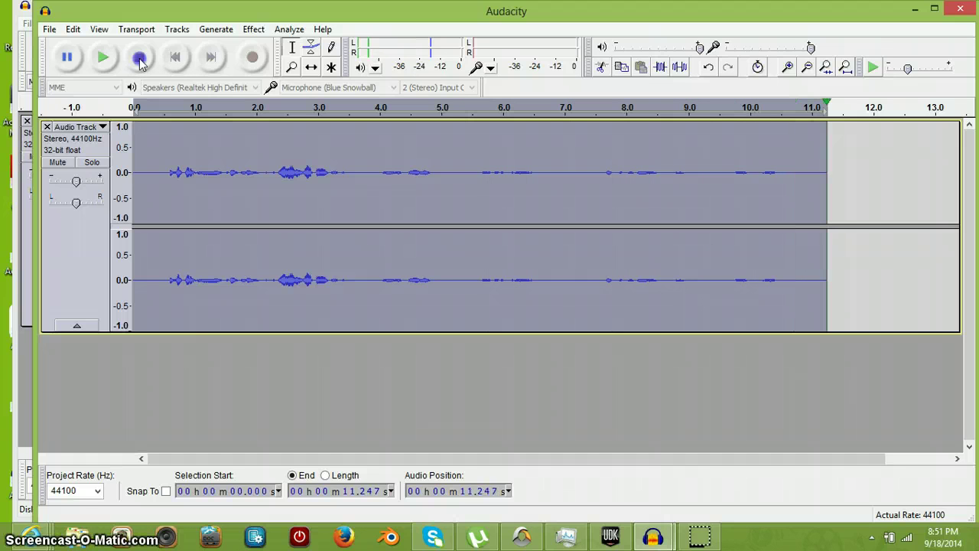
Step: Undo both noise removal operations on the new recording while keeping the recording itself
left_click(72, 29)
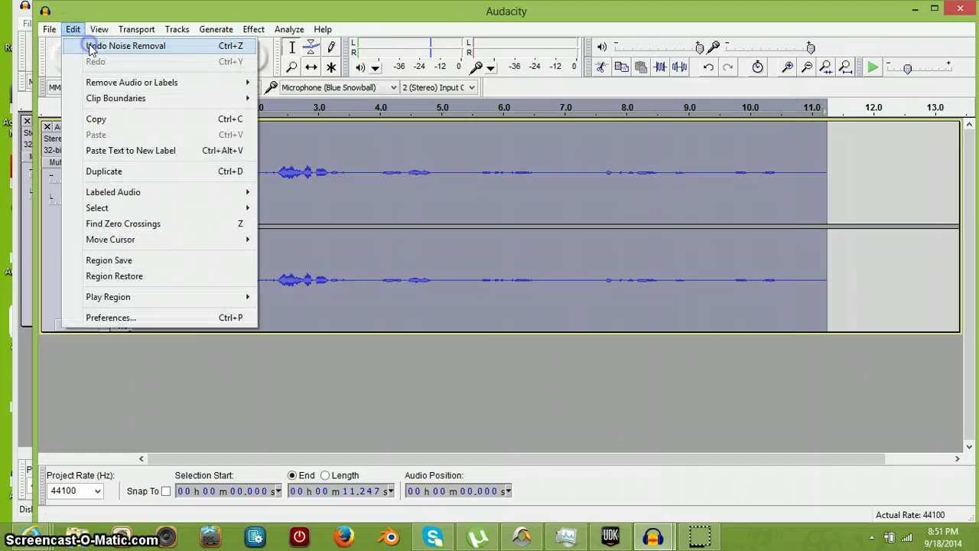
left_click(91, 47)
left_click(72, 30)
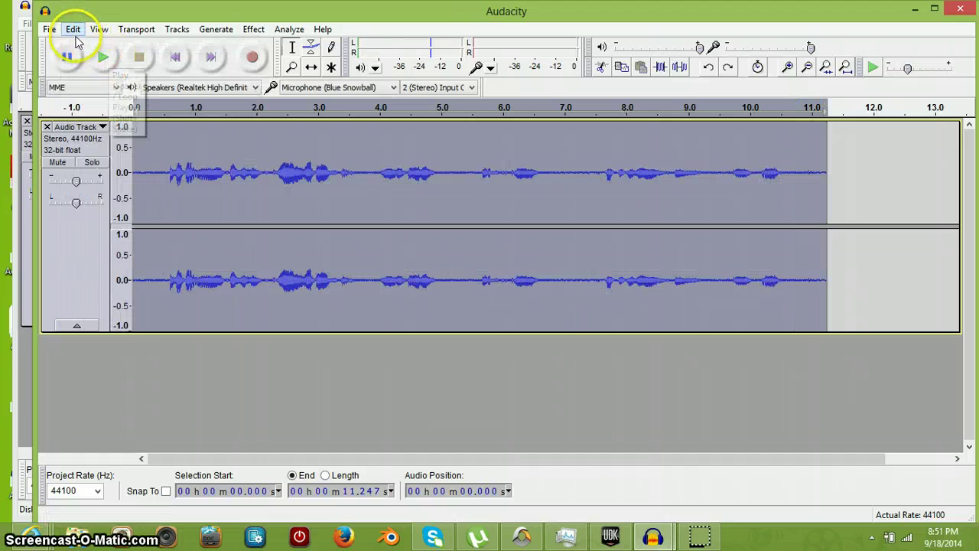
left_click(91, 47)
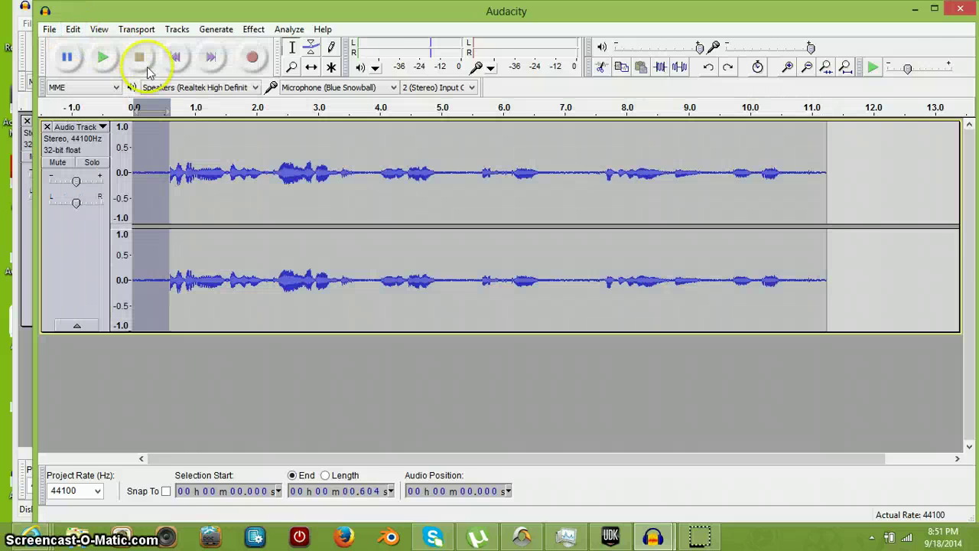
left_click(73, 29)
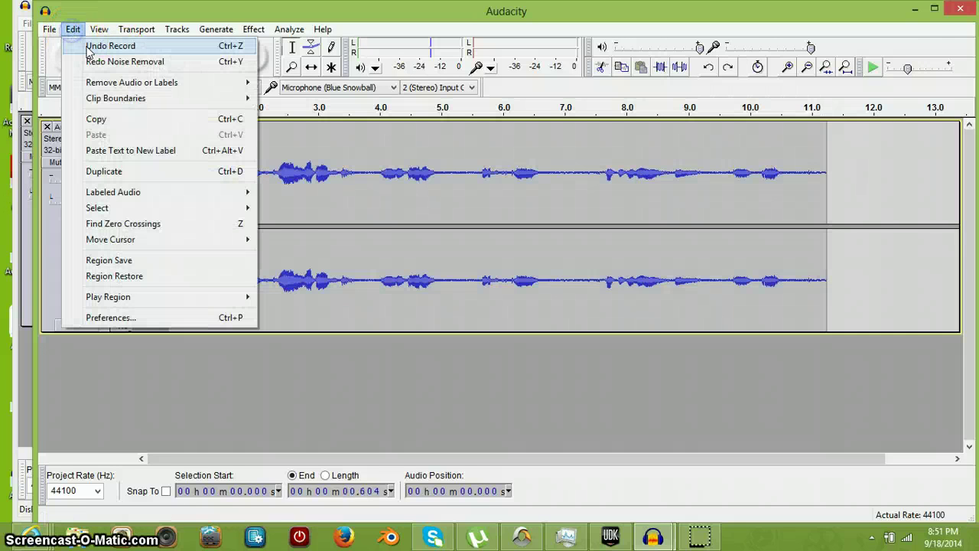
left_click(342, 236)
Step: Delete about the first 0.57 seconds of background noise from the recording
left_click_drag(169, 157, 67, 153)
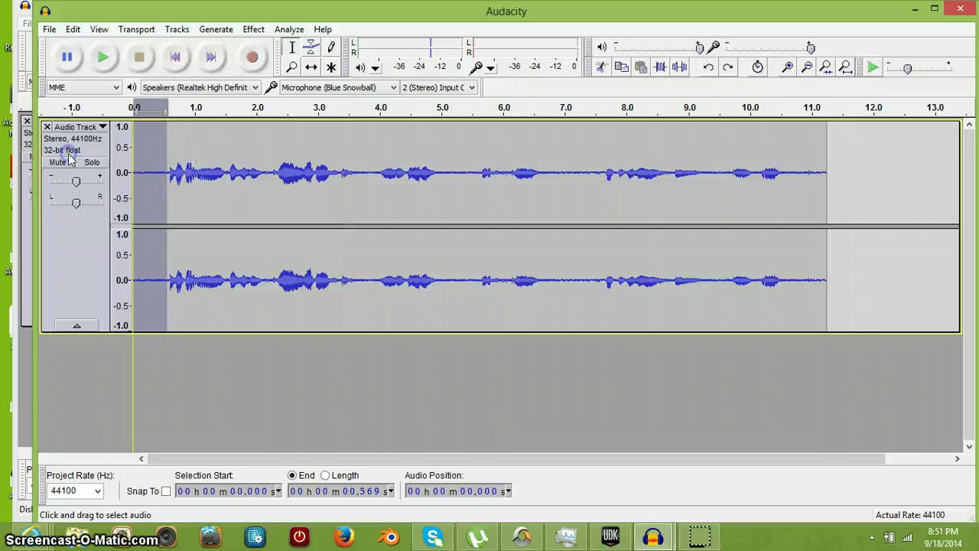
key("Delete")
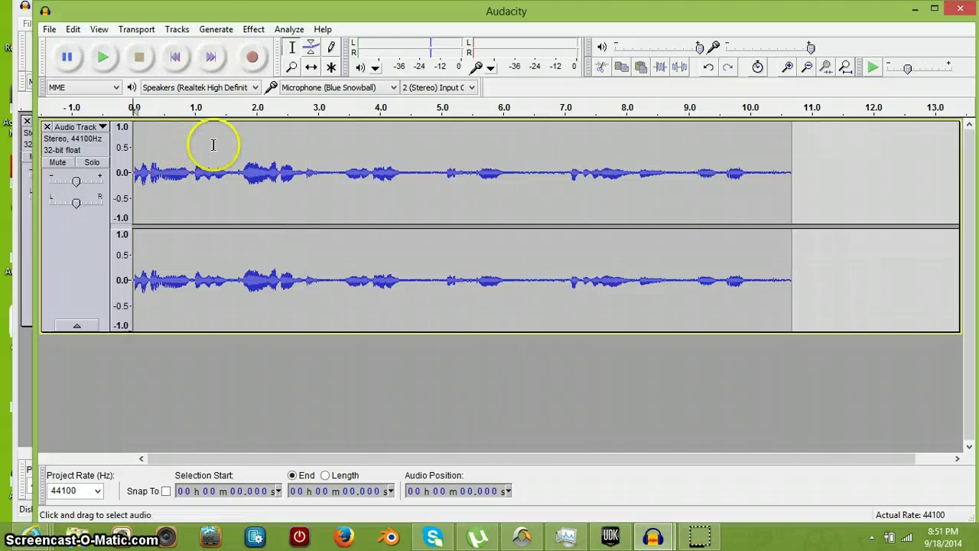
Step: Start the Compressor effect on the whole trimmed recording, set its threshold to -60 dB and briefly preview the sound
left_click(254, 29)
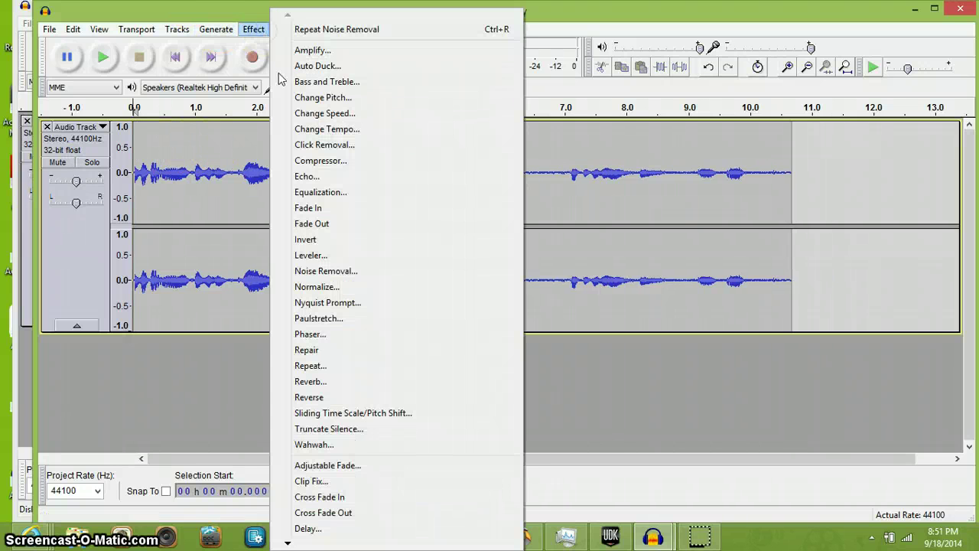
left_click(372, 161)
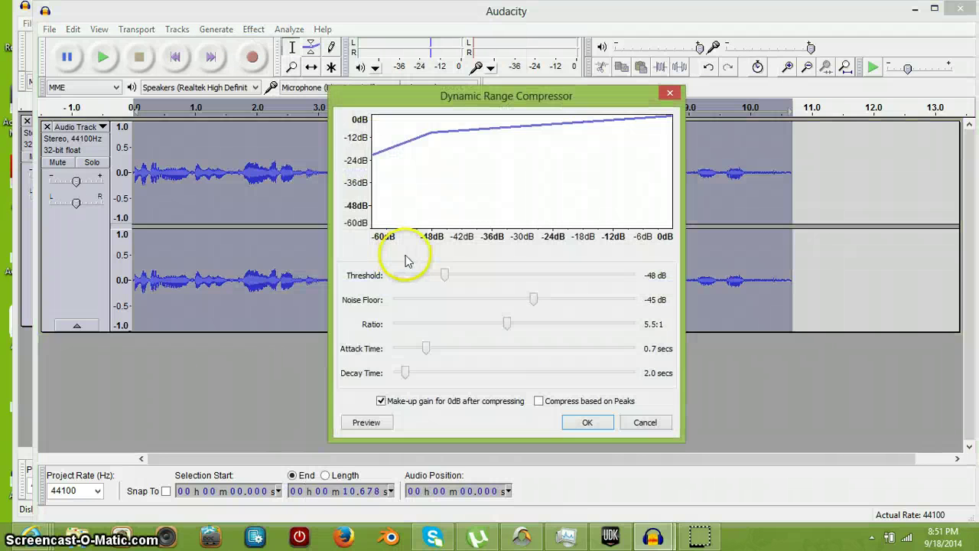
left_click(440, 278)
left_click(377, 424)
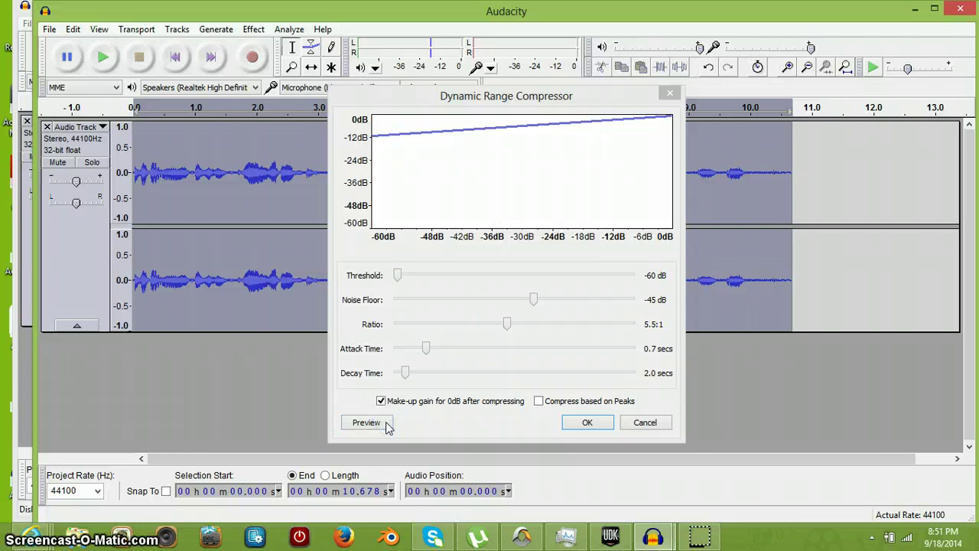
left_click(582, 295)
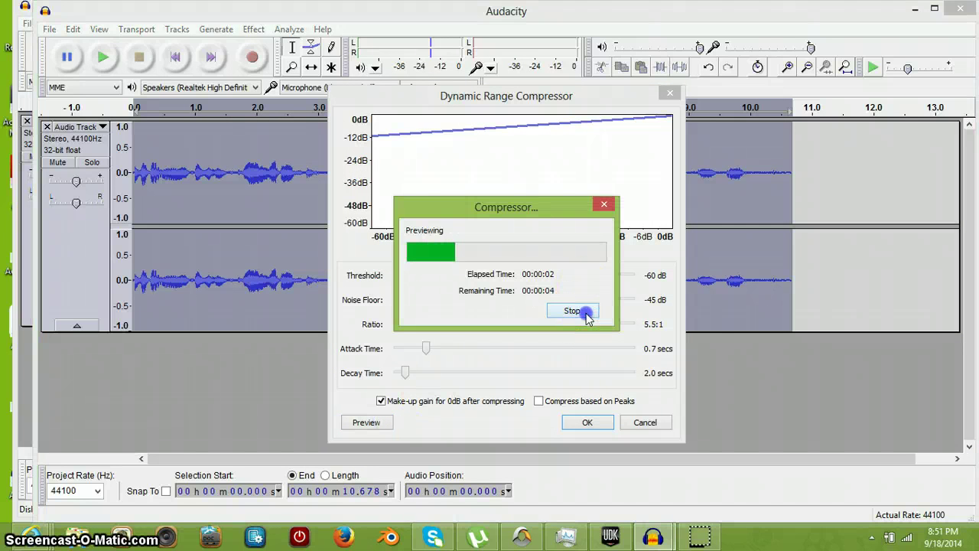
Step: Try Compressor thresholds of -47, -36 and -19 dB with short previews, and cancel the effect
left_click_drag(400, 274, 451, 284)
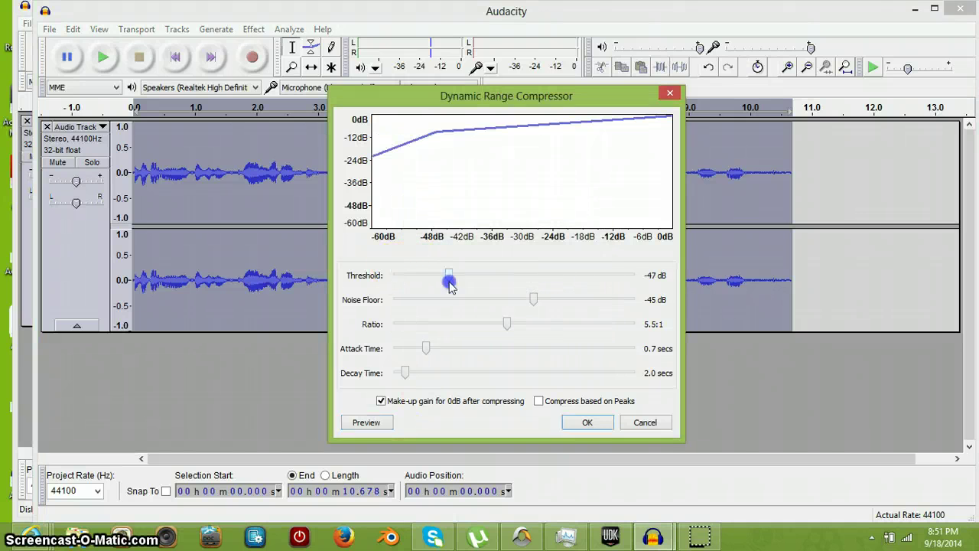
left_click(391, 422)
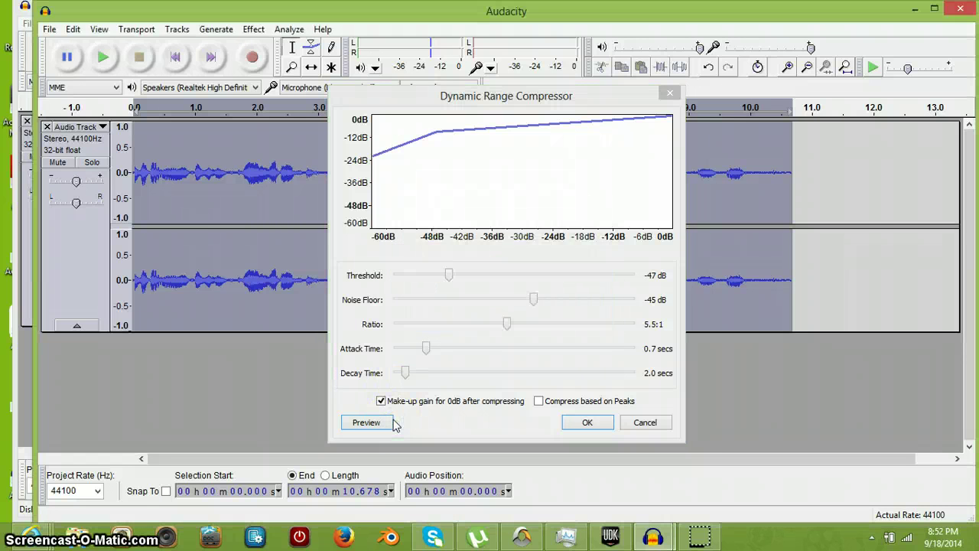
left_click(395, 424)
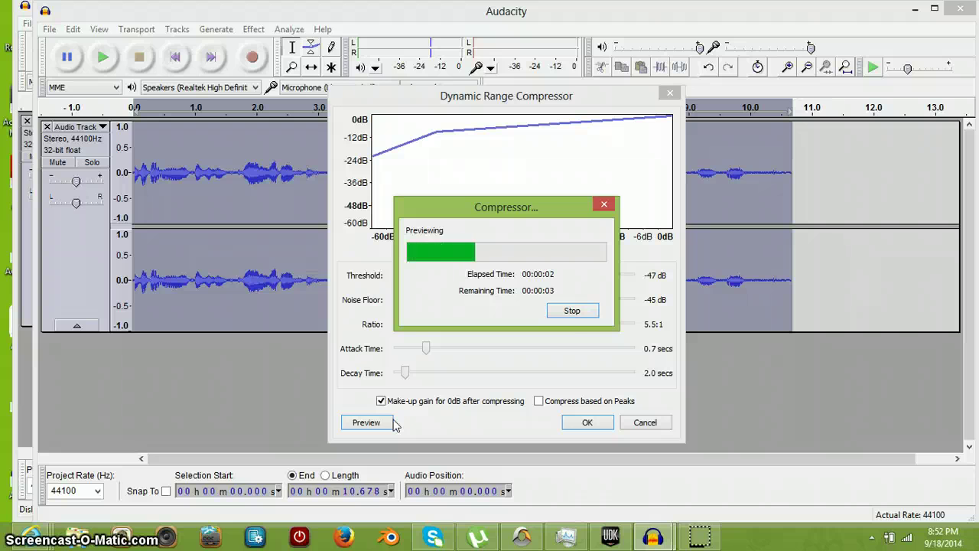
left_click(590, 309)
left_click_drag(454, 276, 490, 275)
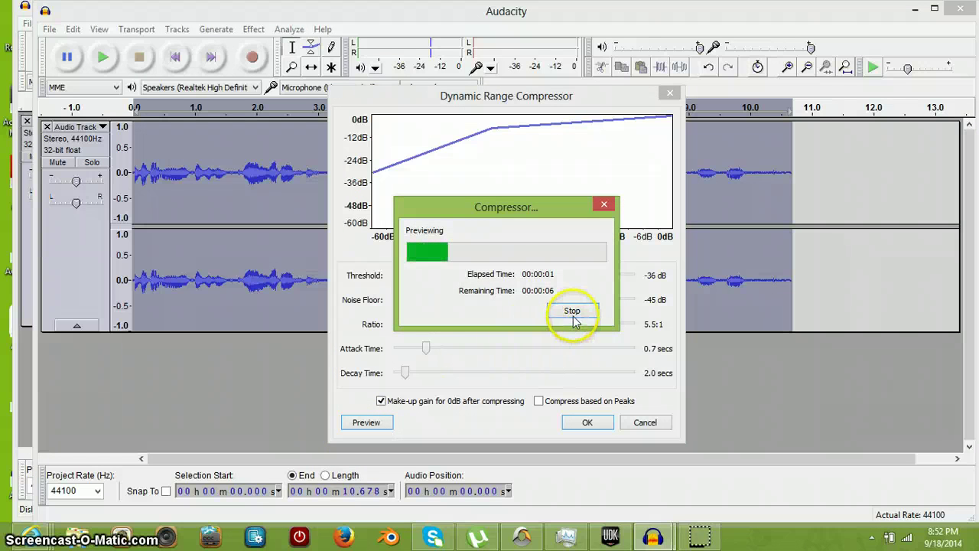
left_click_drag(493, 276, 559, 277)
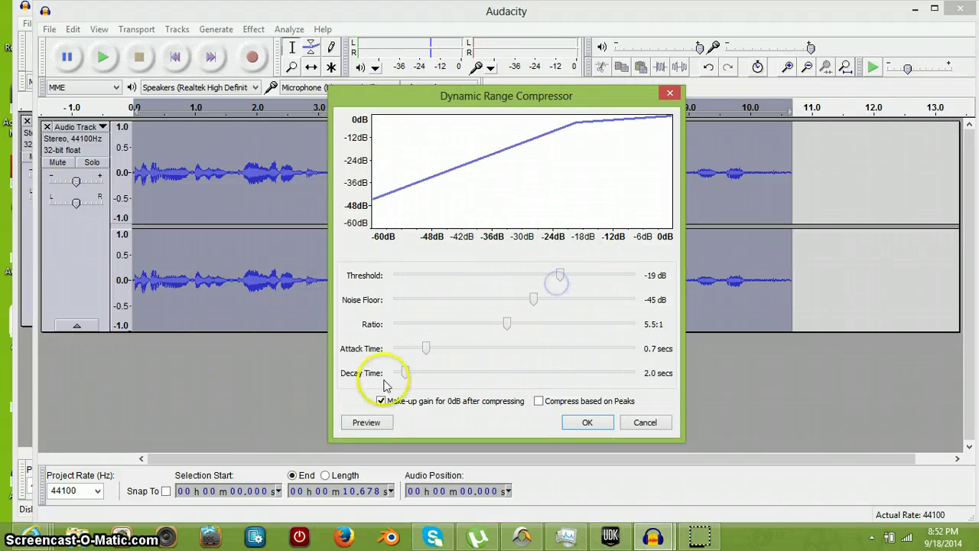
left_click(365, 422)
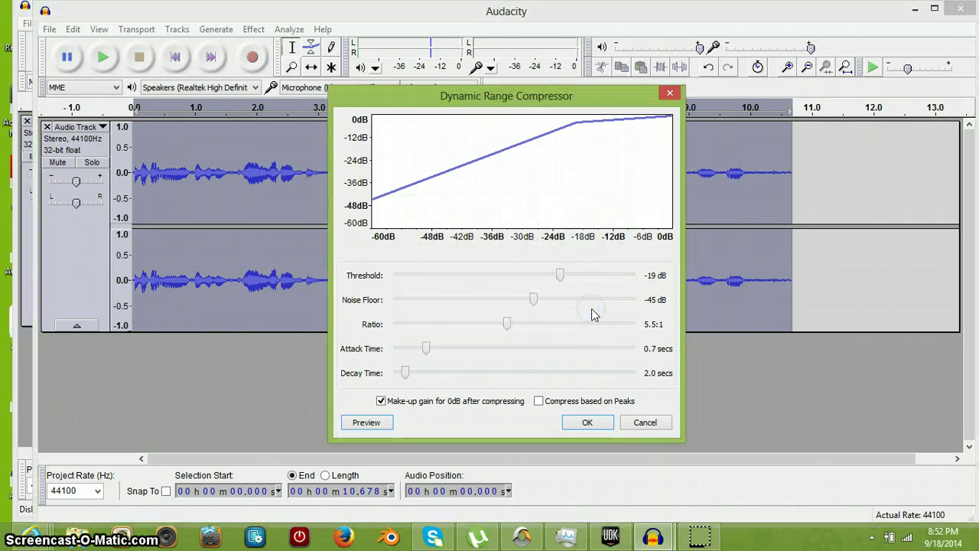
left_click(646, 423)
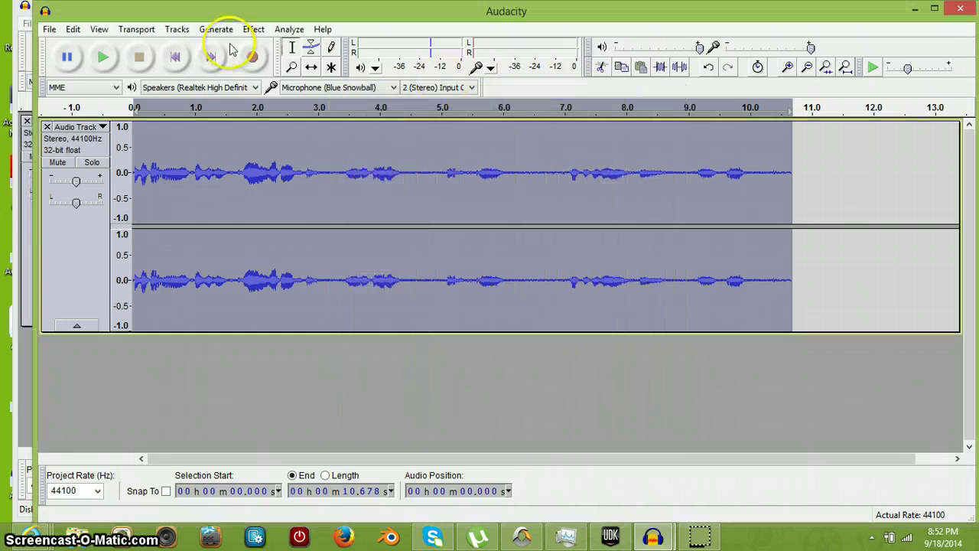
Step: Start the Change Pitch effect on the whole recording and preview lowered pitches, including percent changes of -53 and -14
left_click(253, 29)
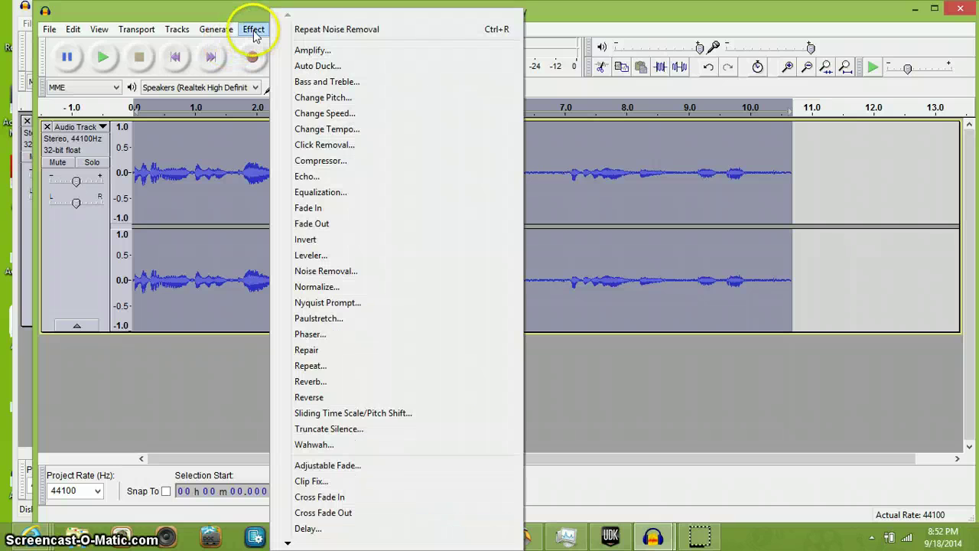
left_click(320, 97)
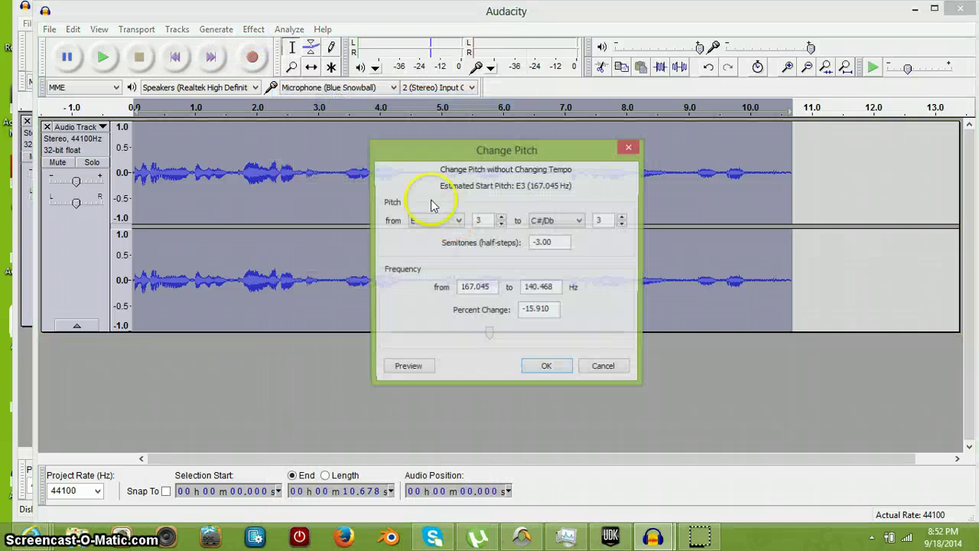
left_click_drag(490, 335, 447, 342)
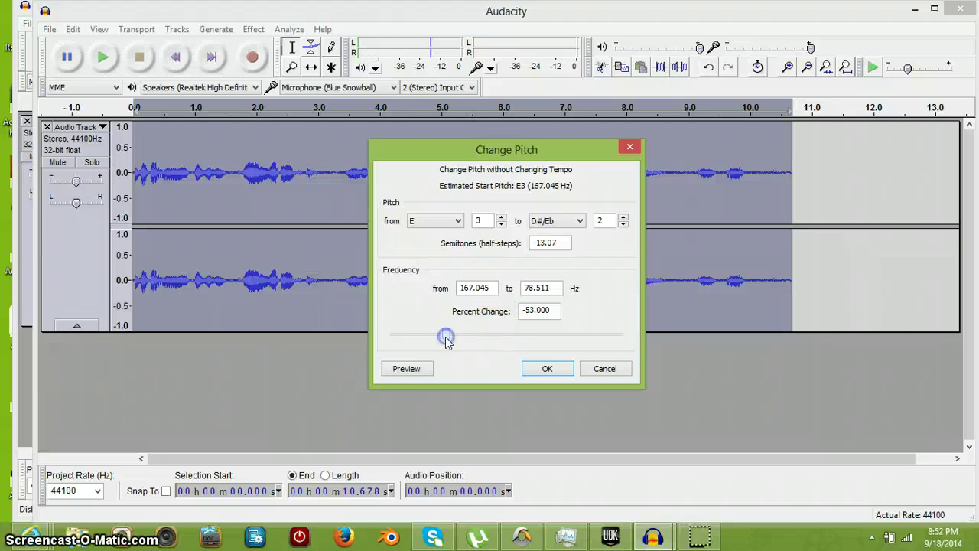
left_click(417, 375)
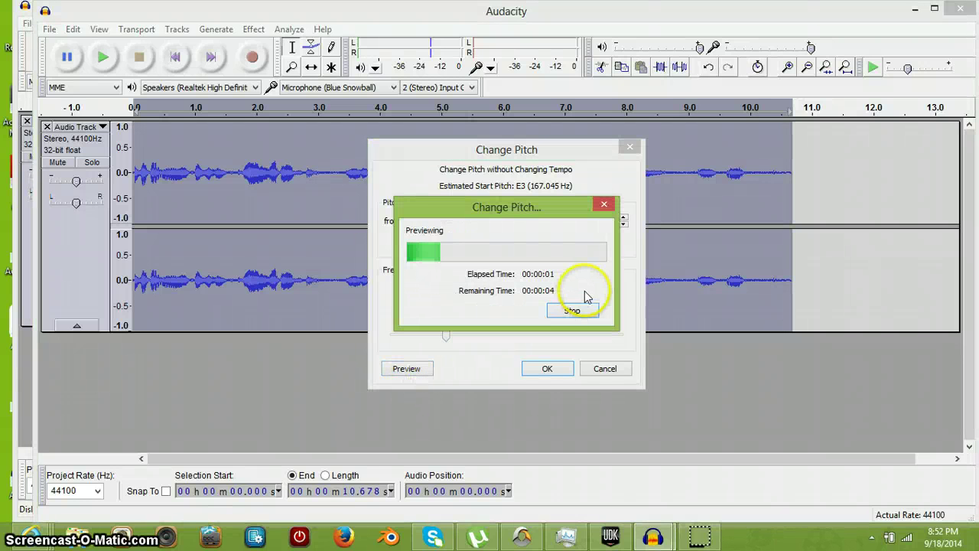
left_click(591, 312)
left_click(446, 335)
left_click(406, 369)
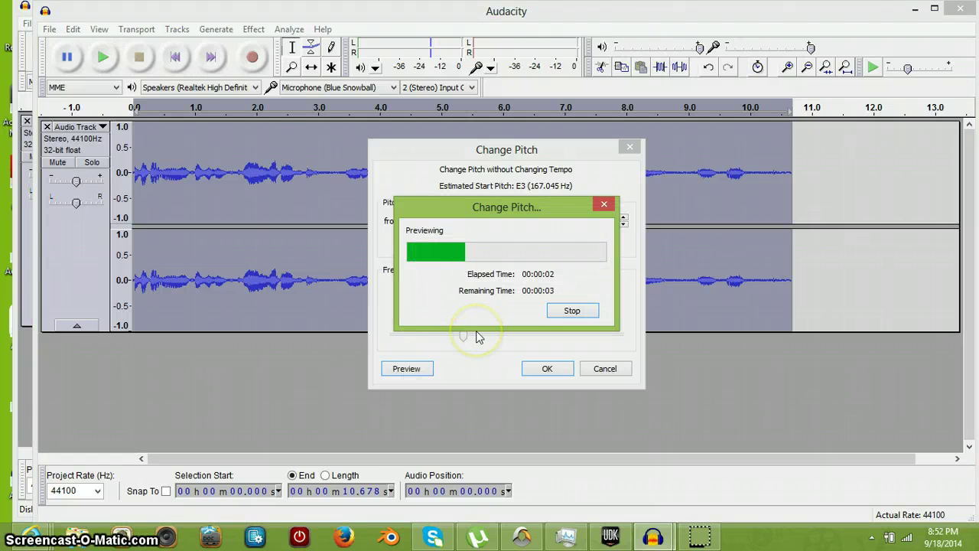
left_click(567, 316)
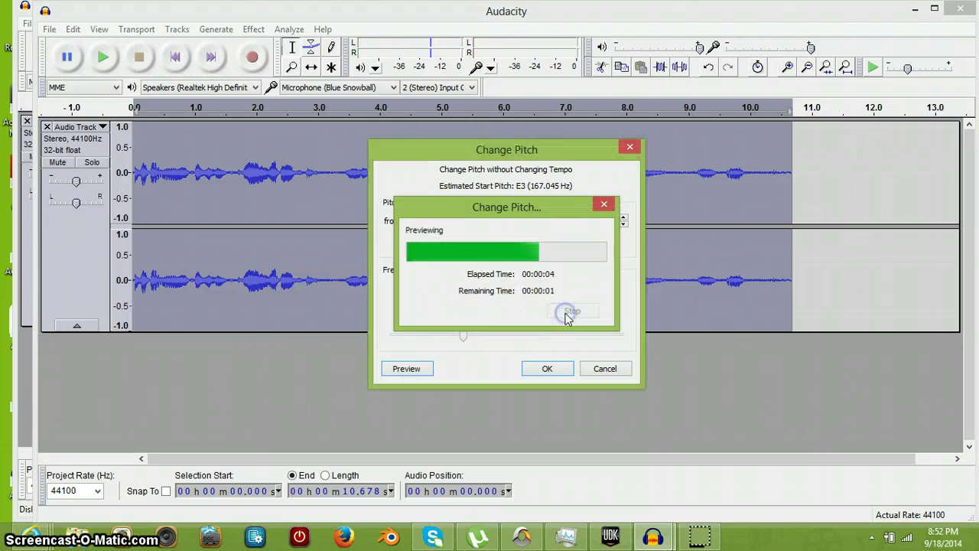
left_click_drag(465, 335, 492, 342)
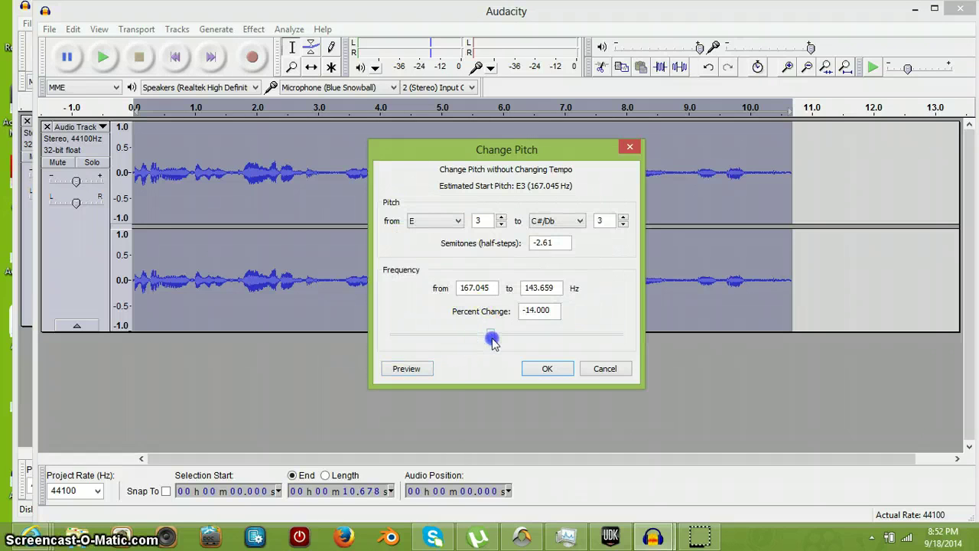
left_click(425, 368)
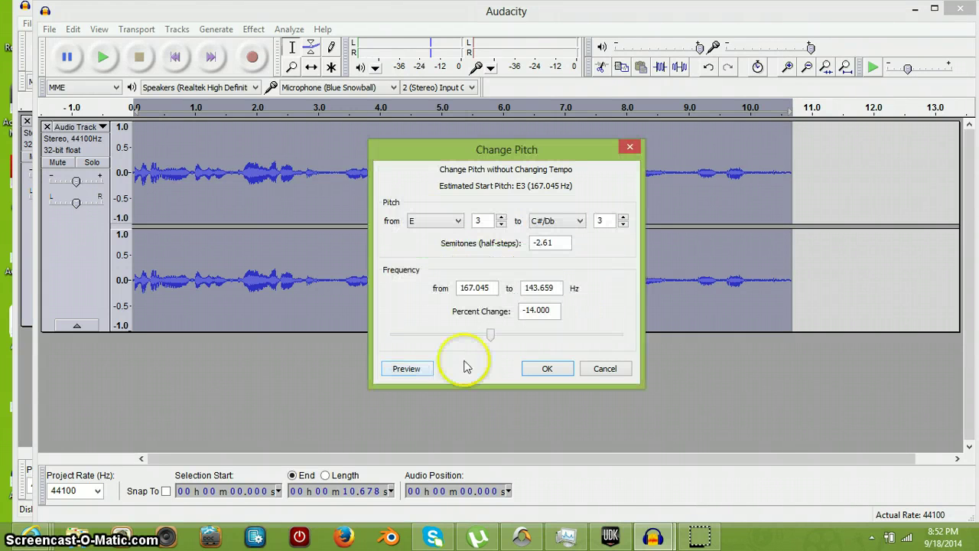
Step: Raise the pitch to a percent change of 137.472 and preview the higher voice
left_click_drag(492, 335, 557, 334)
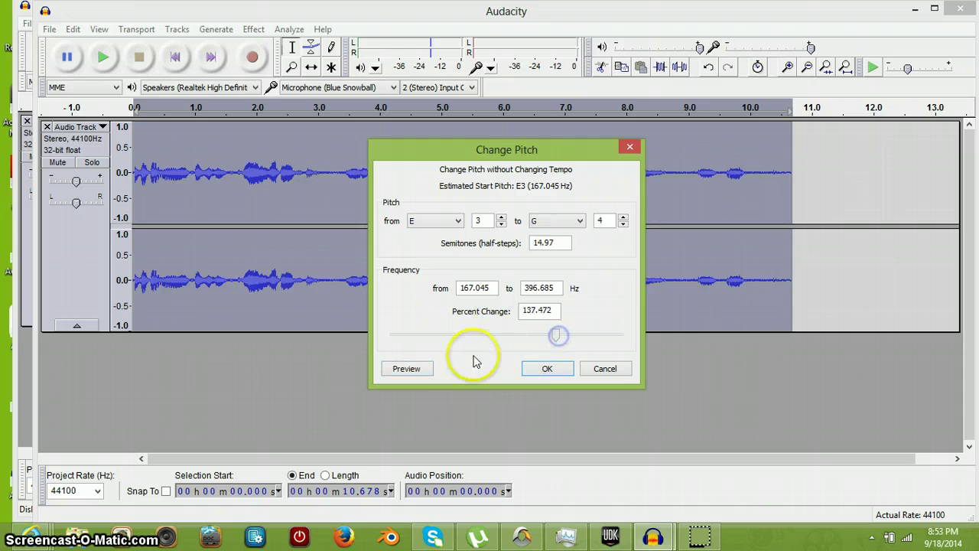
left_click(430, 369)
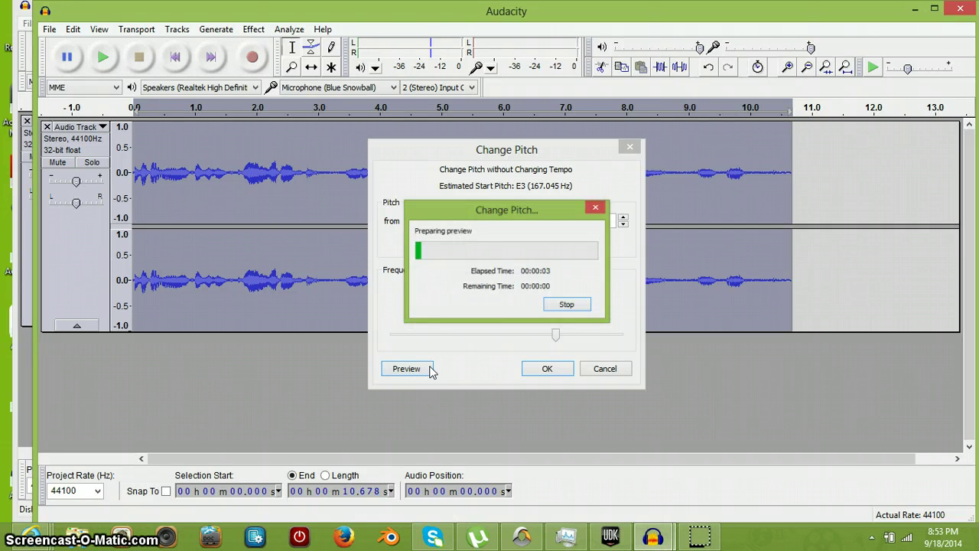
left_click(555, 311)
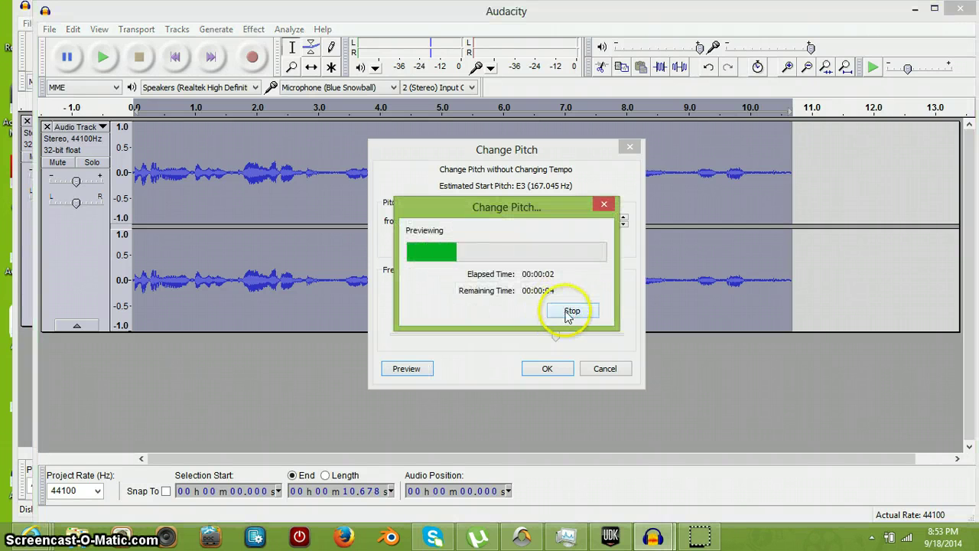
left_click(571, 312)
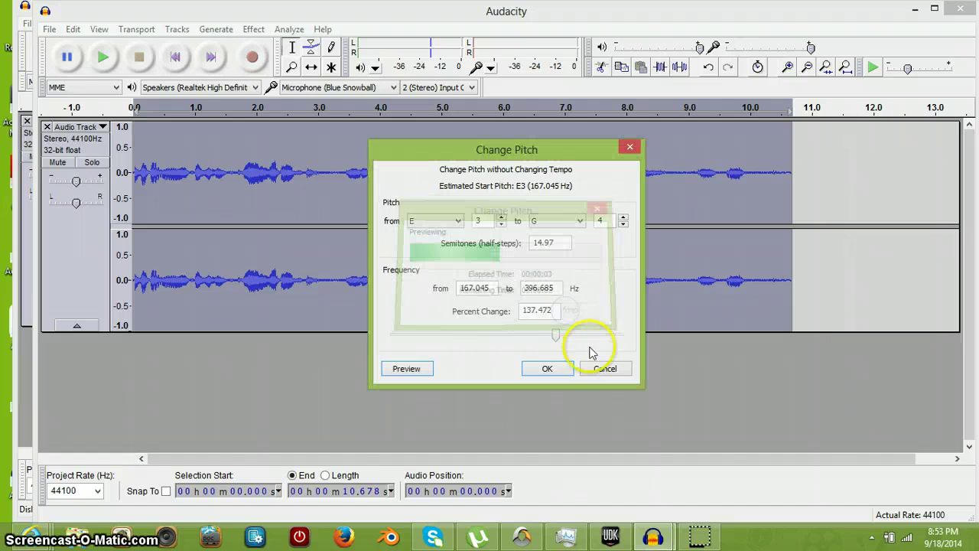
Step: Set the pitch's percent change to -36, preview the deeper voice and apply the effect
left_click_drag(542, 339, 500, 346)
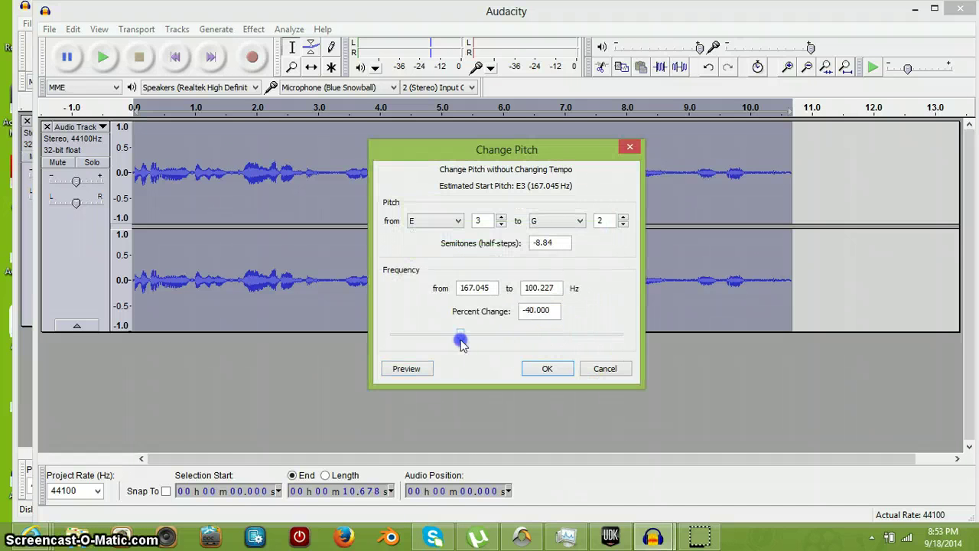
left_click(420, 370)
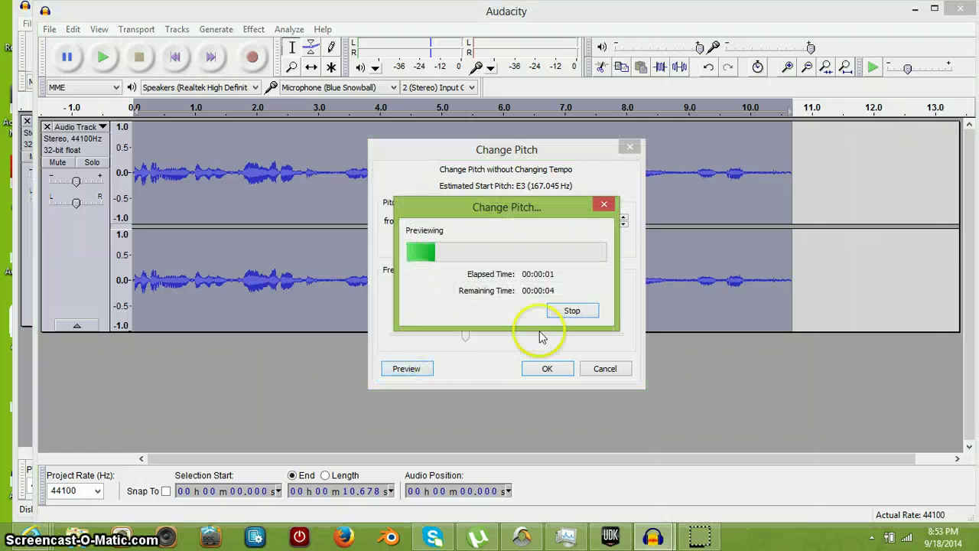
left_click(569, 320)
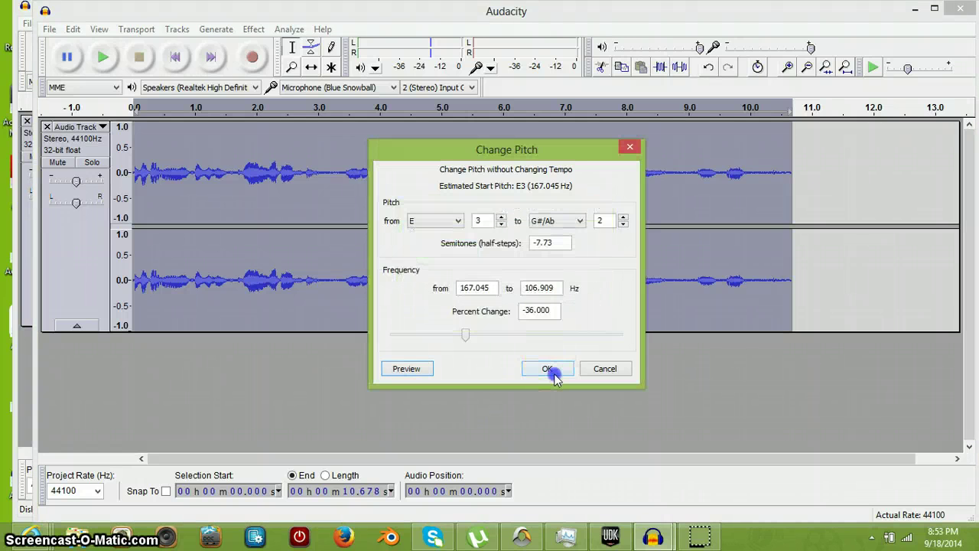
left_click(547, 368)
left_click(481, 282)
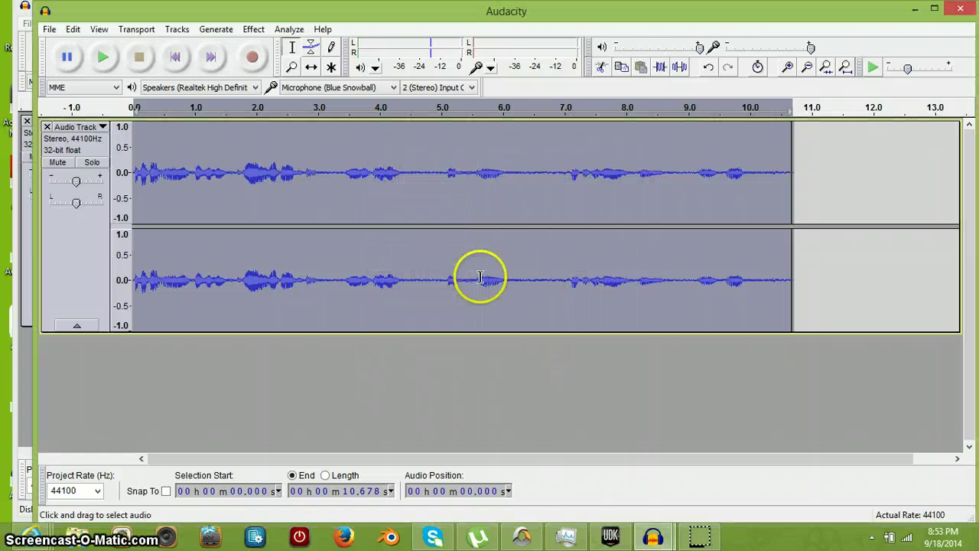
Step: Preview the Reverb effect with its existing settings on the pitch-lowered recording and apply it
left_click(254, 30)
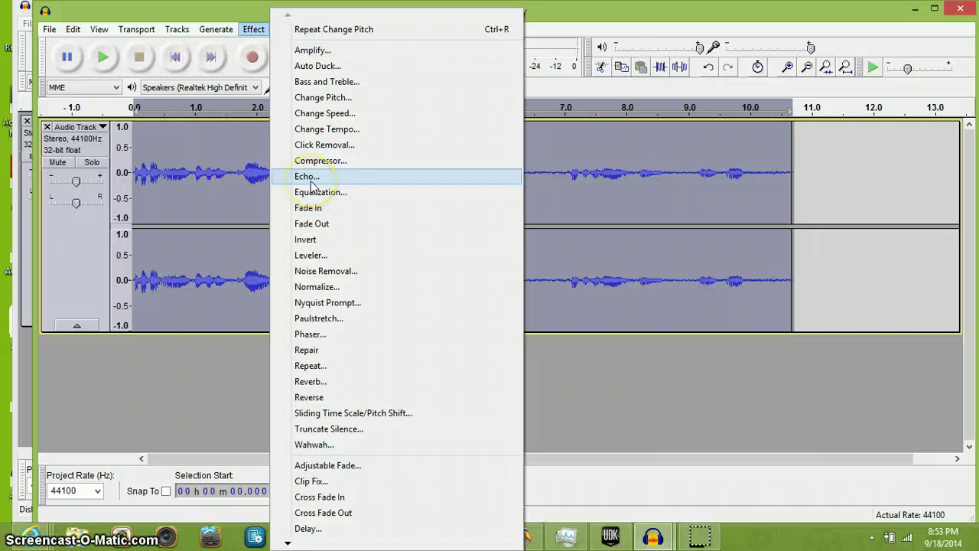
left_click(359, 381)
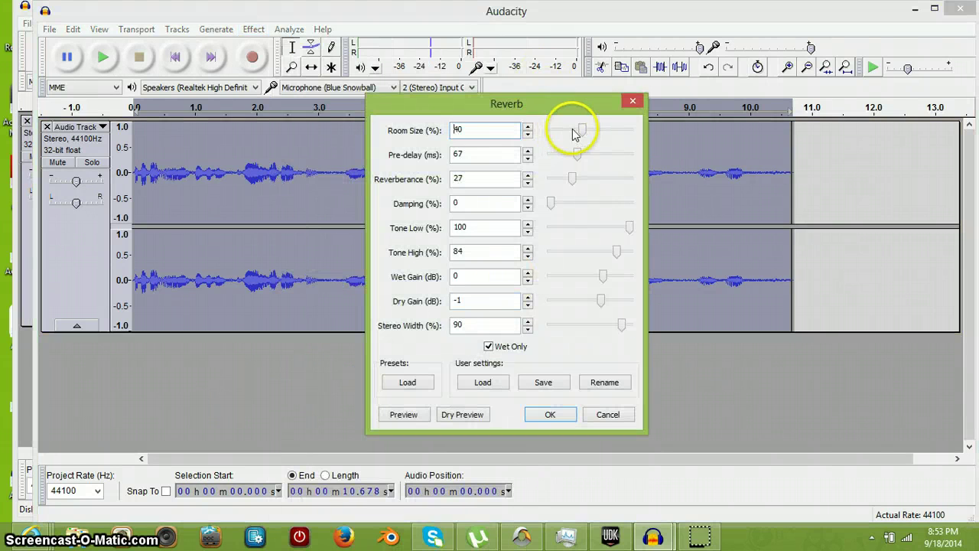
left_click(420, 418)
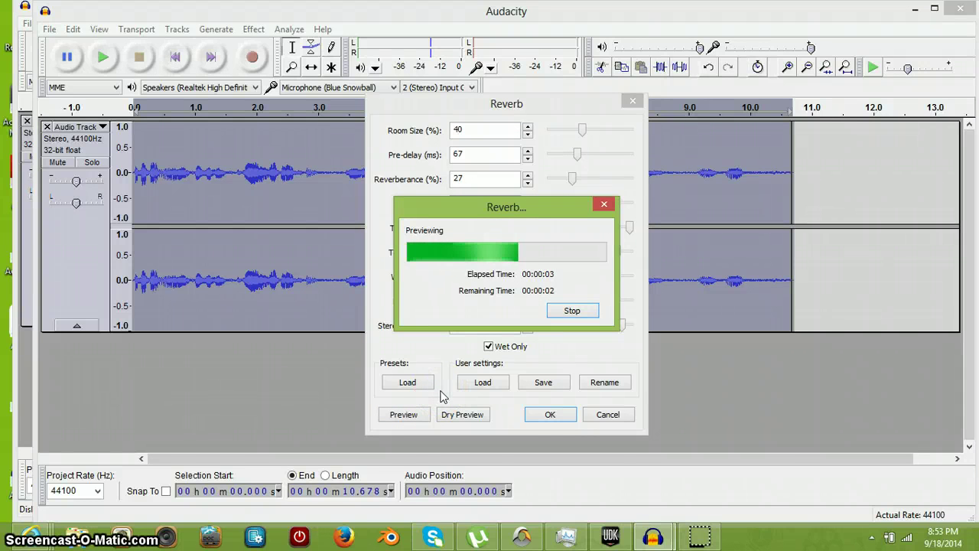
left_click(581, 311)
left_click(569, 414)
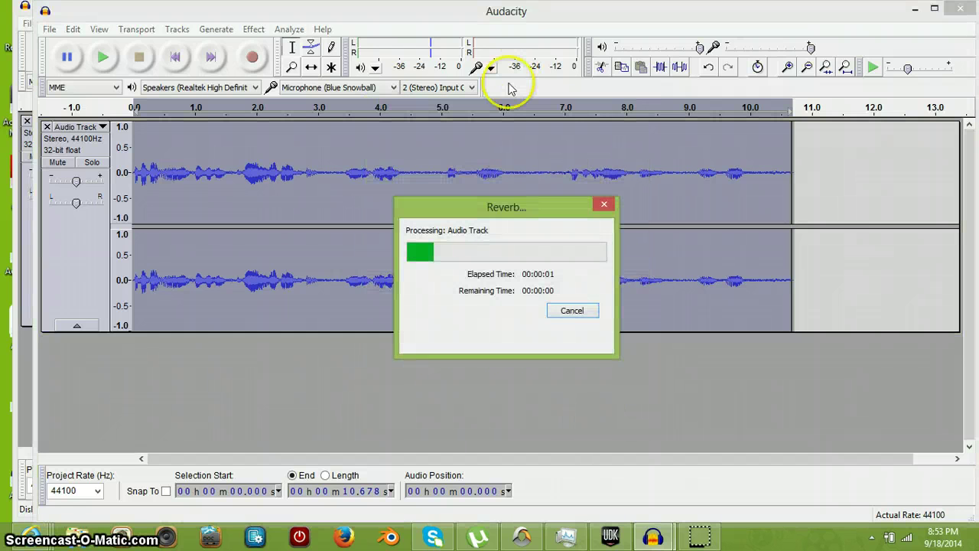
Step: Start the Amplify effect on the recording, set the amplification to 11.8 dB, allow clipping and preview the sound
left_click(254, 29)
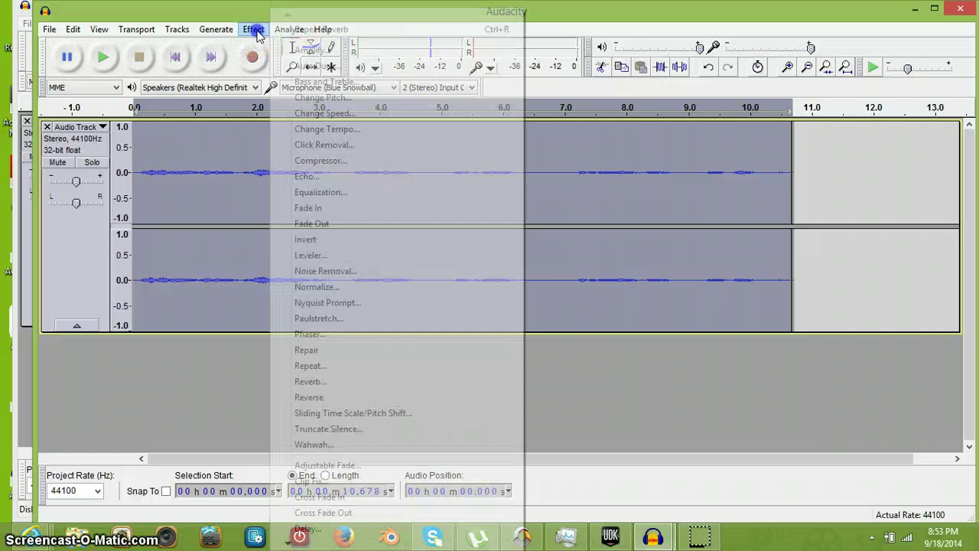
left_click(312, 50)
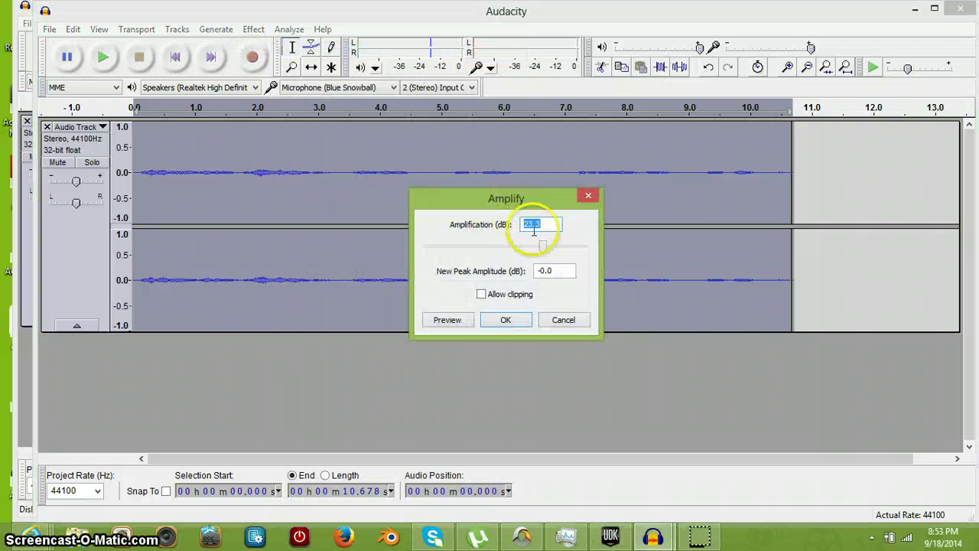
left_click_drag(524, 247, 526, 247)
left_click(480, 296)
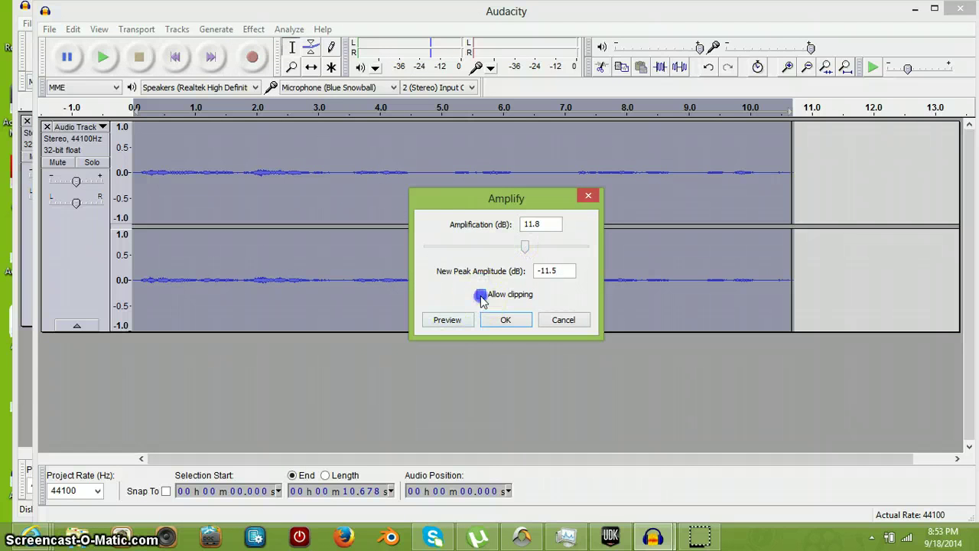
left_click(452, 321)
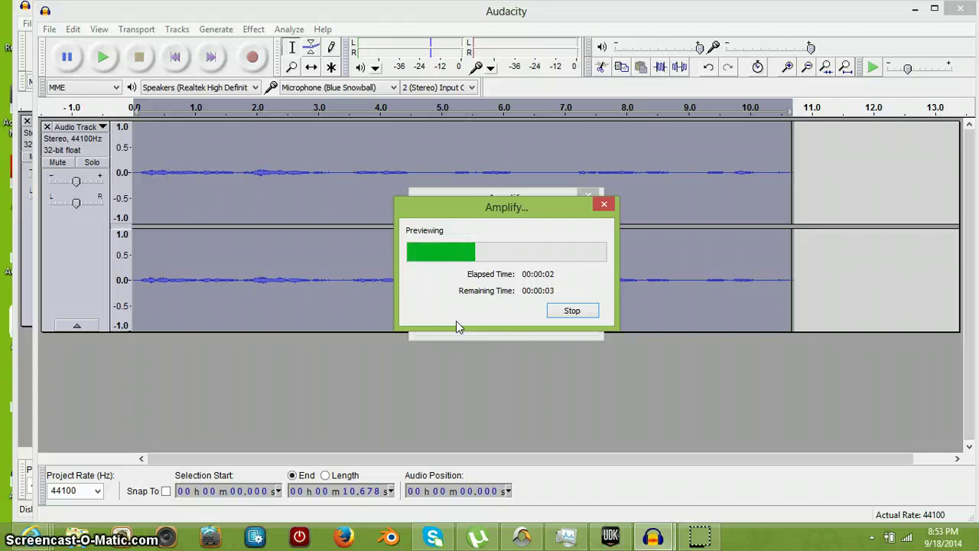
left_click(570, 312)
Step: Preview an amplification of 17.7 dB, reduce the gain slightly and apply the Amplify effect
left_click_drag(545, 248, 533, 252)
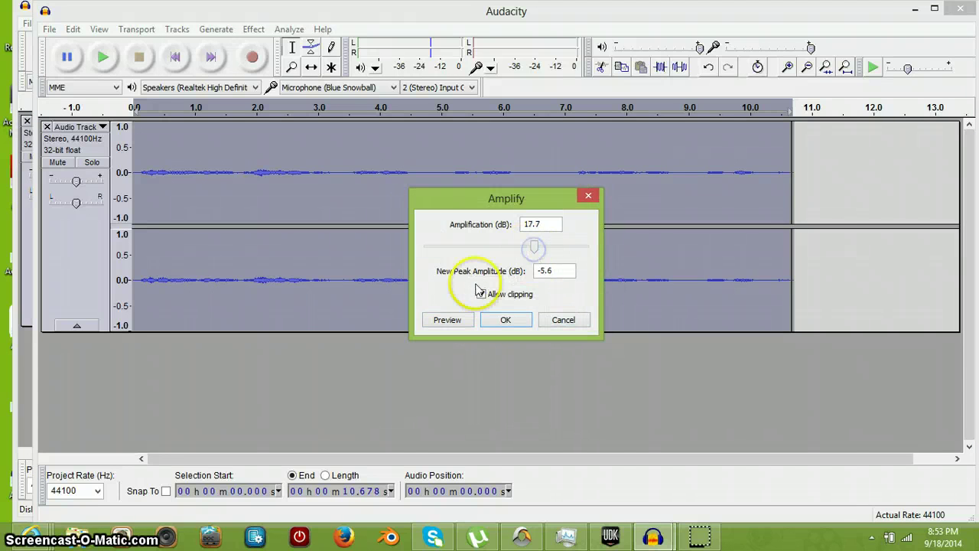
left_click(451, 320)
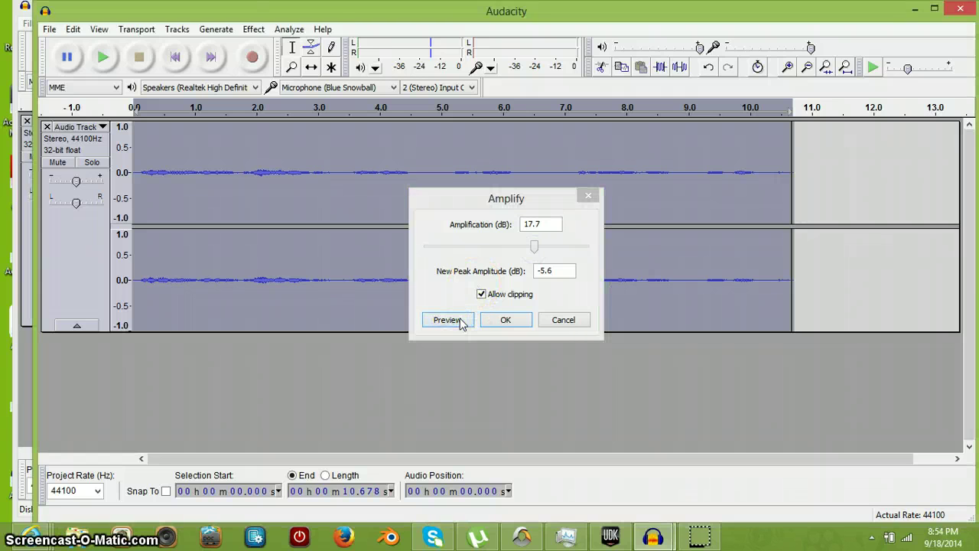
left_click(572, 311)
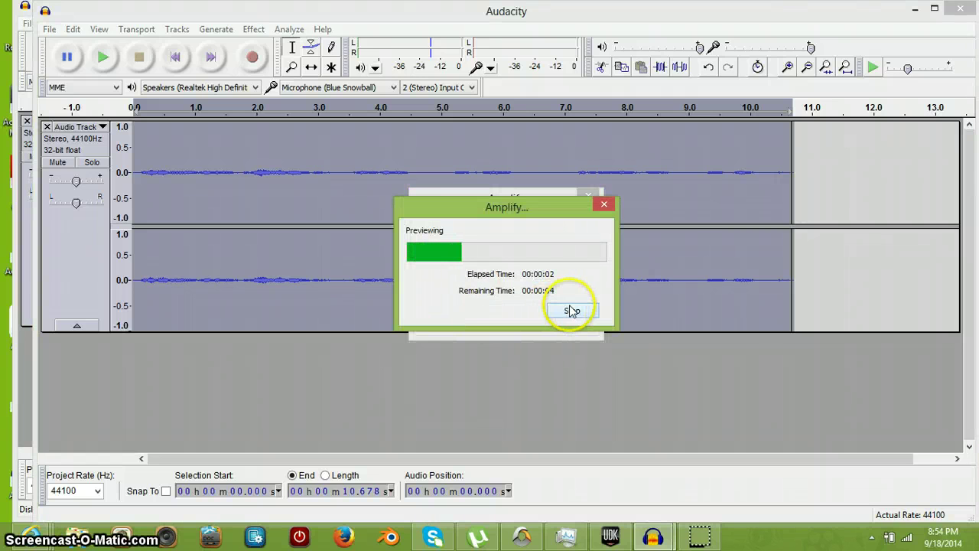
left_click(574, 312)
left_click(528, 243)
left_click(520, 320)
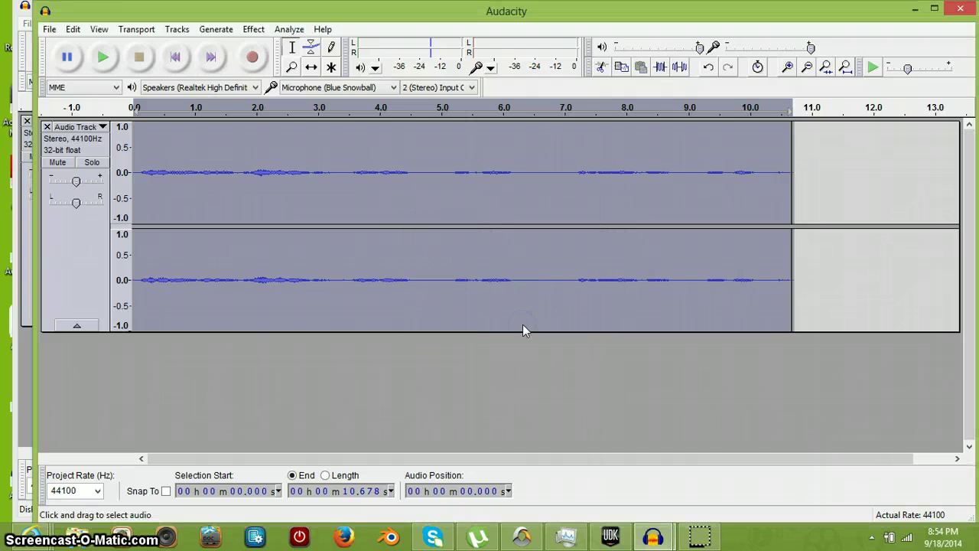
Step: Play back the recording to hear the combined pitch, reverb and amplification effects
left_click(108, 55)
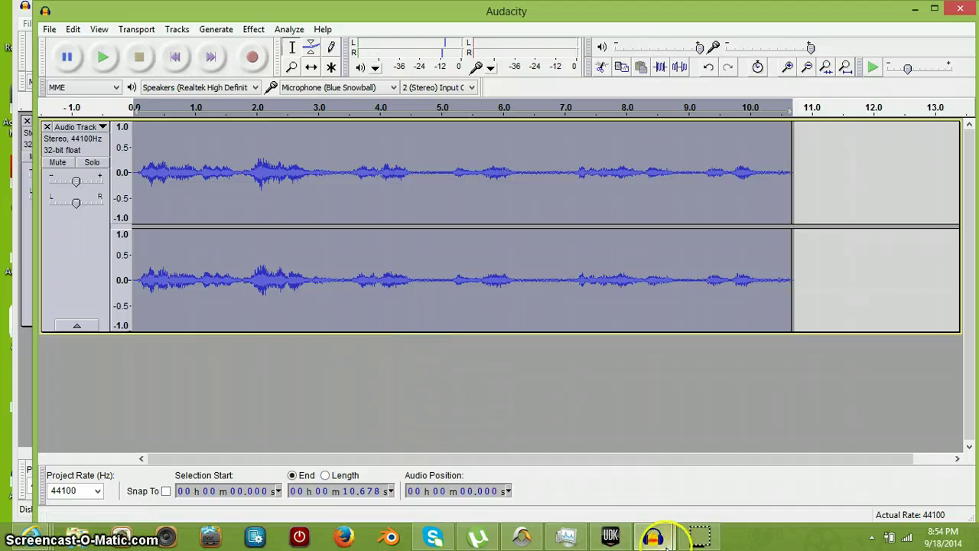
mouse_move(663, 542)
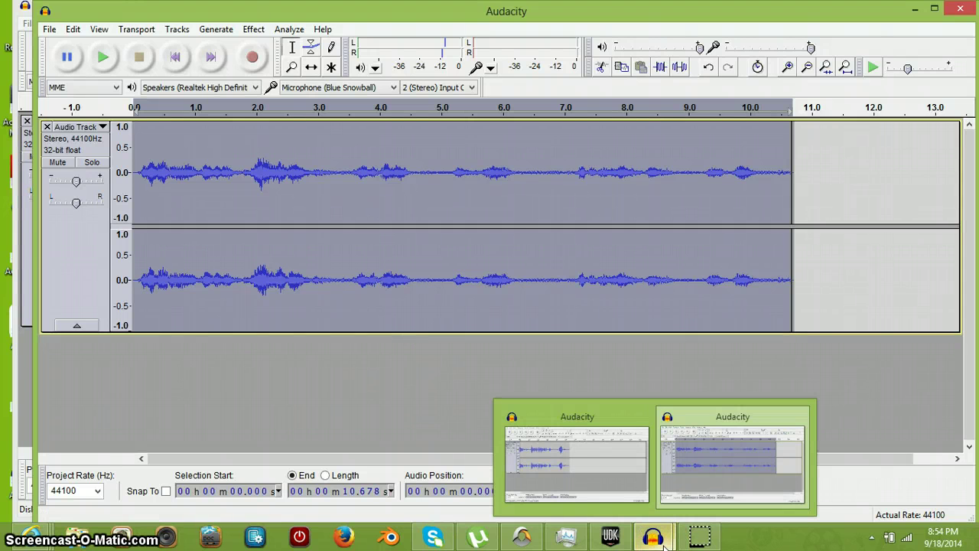